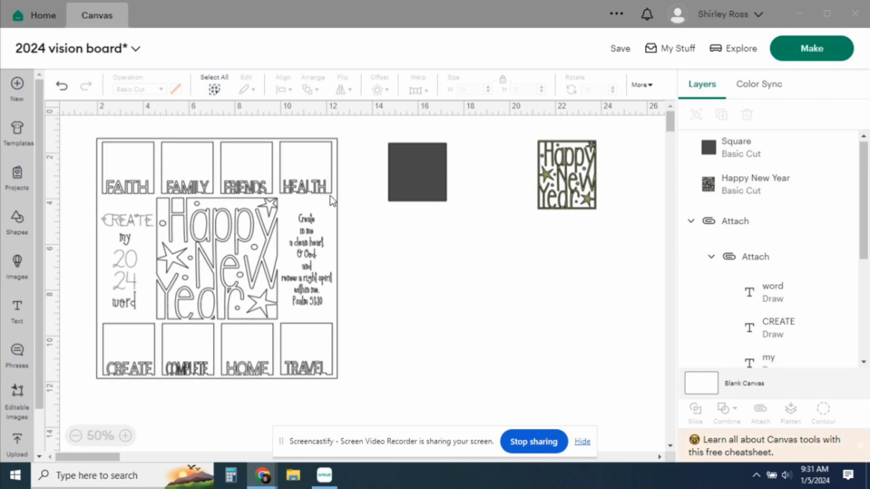
Move the finished vision board design aside to clear the canvas area for building a new one
left_click(325, 224)
left_click(326, 223)
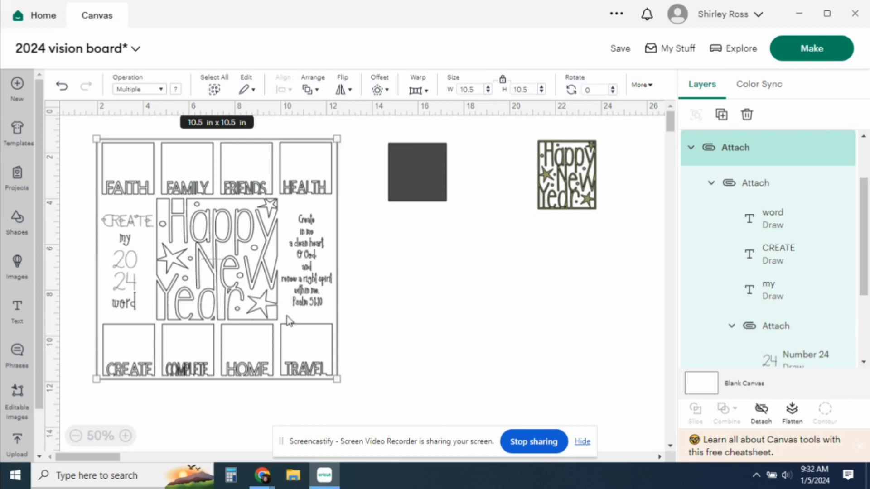
left_click(552, 204)
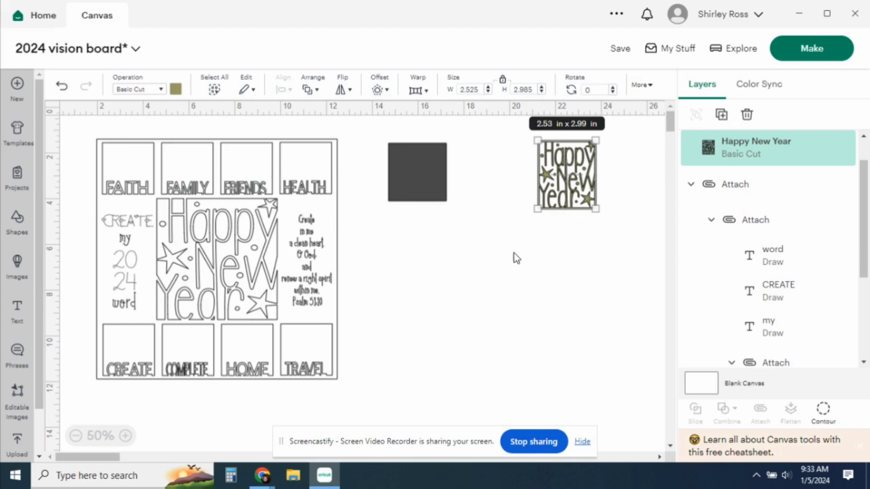
left_click_drag(294, 209, 828, 290)
Position the dark grey square at X 1 and Y 1 on the canvas
left_click(426, 174)
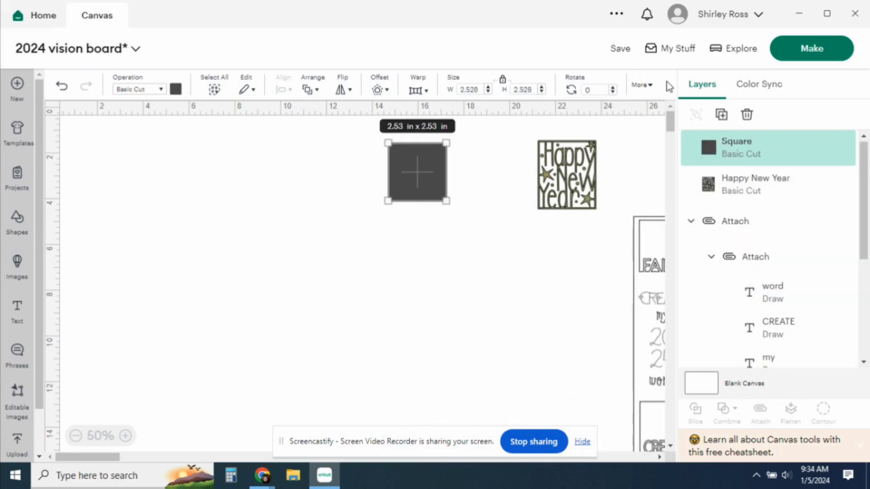
left_click(651, 87)
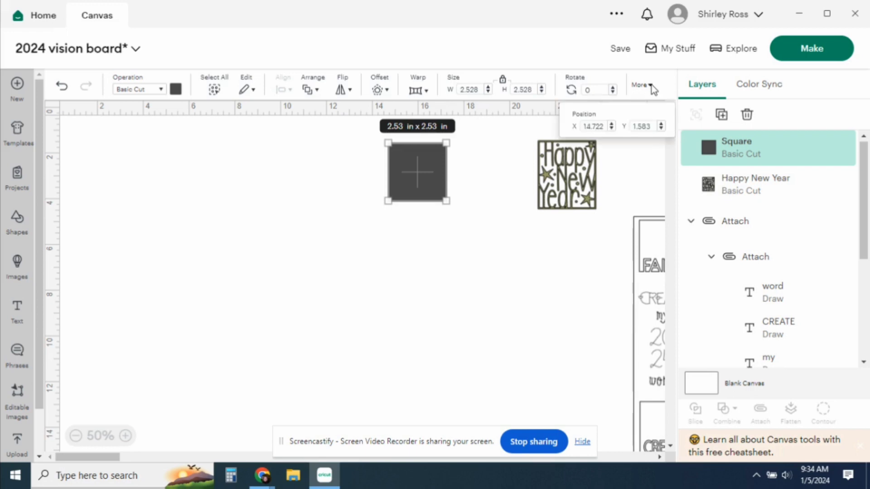
left_click(591, 127)
key("Tab")
type("1")
key("Return")
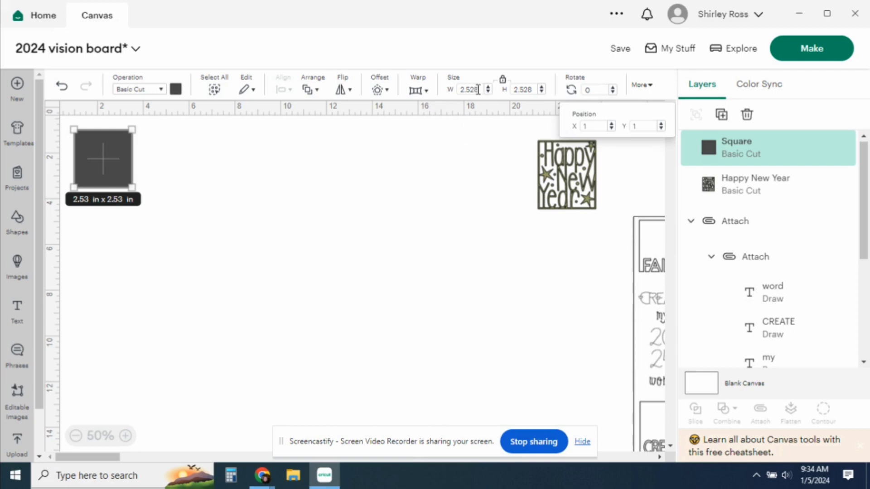
Resize the square to 10.5 in with locked proportions and change its material color to white
left_click_drag(478, 89, 452, 89)
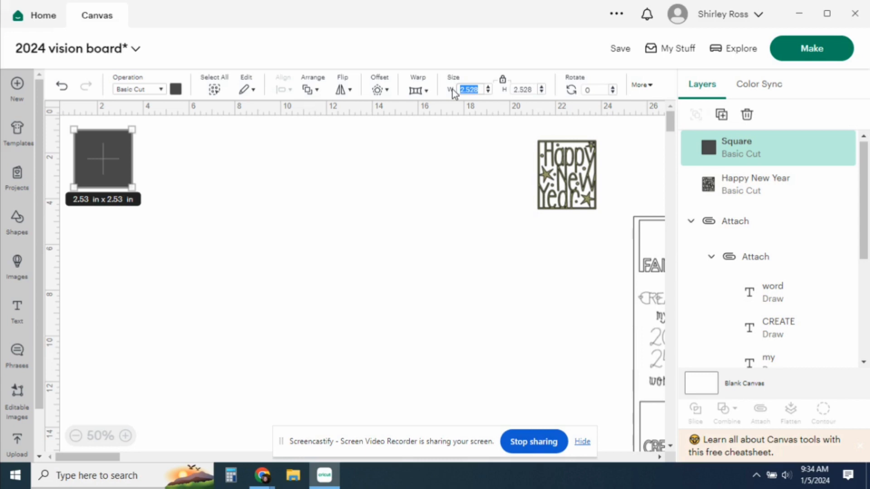
type("10.5")
key("Tab")
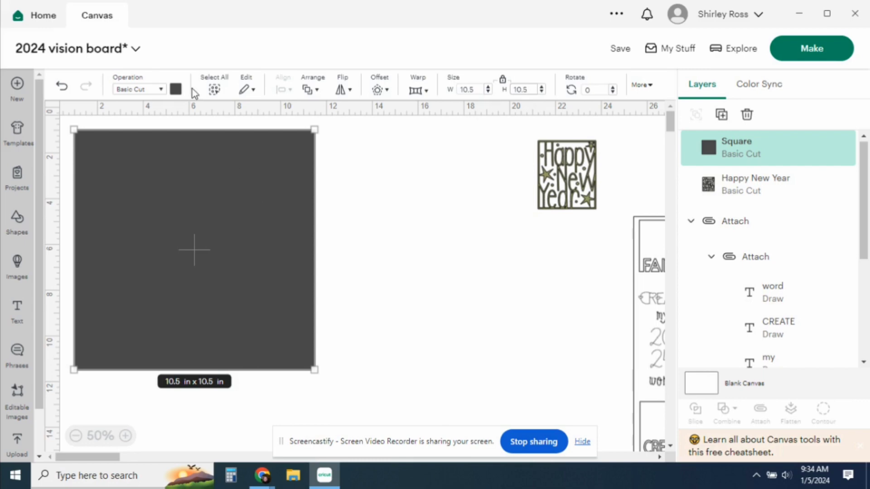
left_click(176, 91)
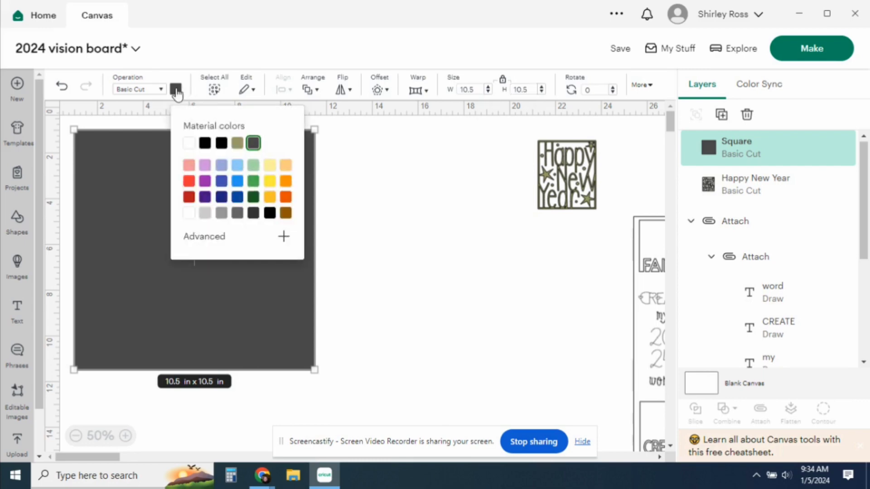
left_click(190, 145)
left_click(412, 195)
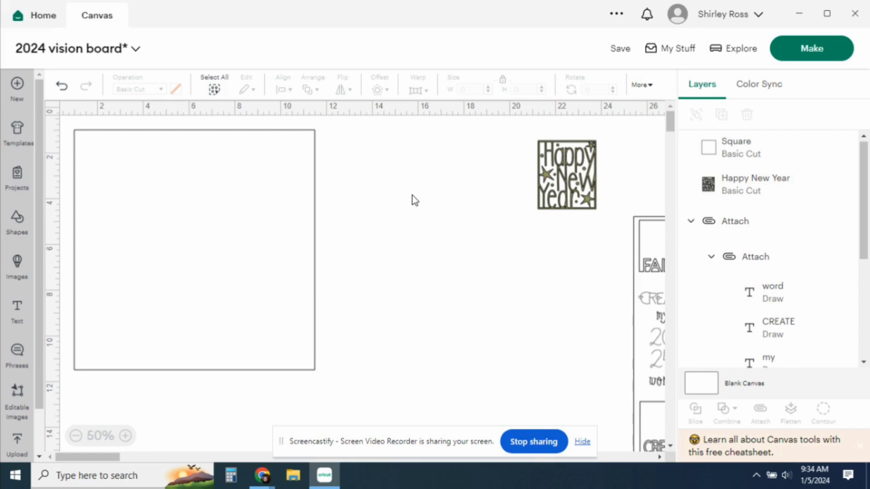
Duplicate the 10.5 in square and set the copy's size to 5 in by 5 in
left_click(205, 217)
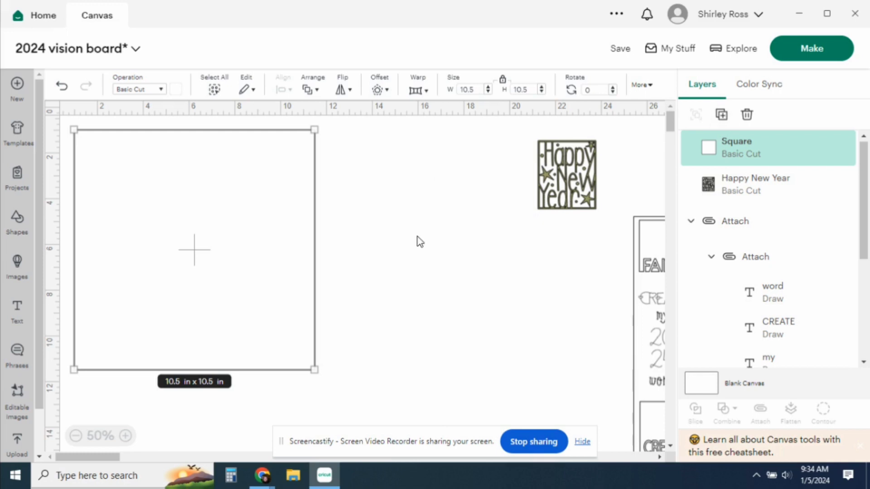
key("ctrl+d")
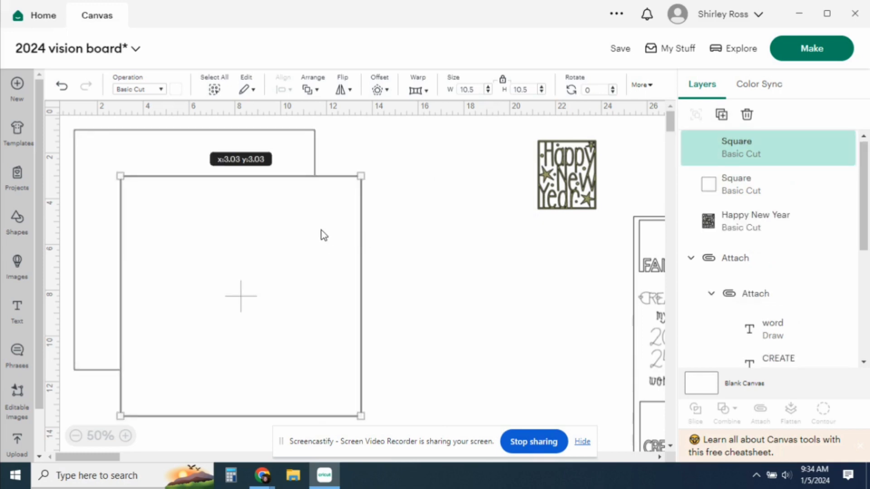
left_click(475, 89)
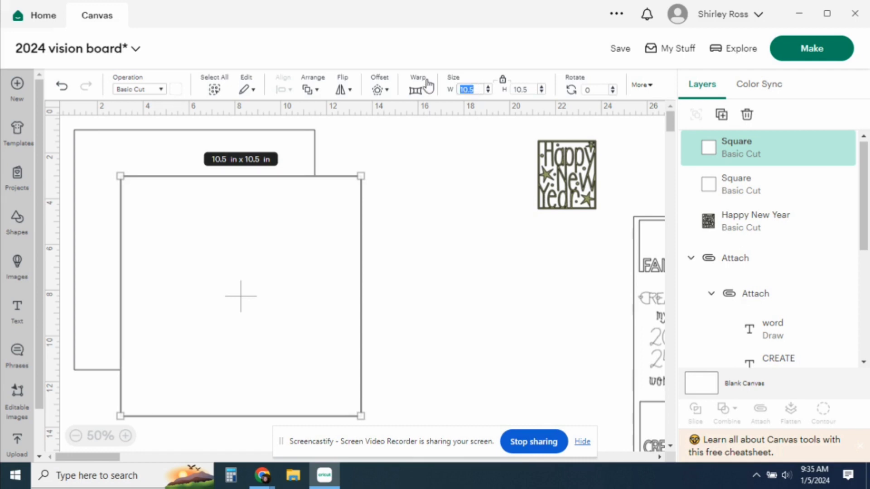
type("5")
key("Return")
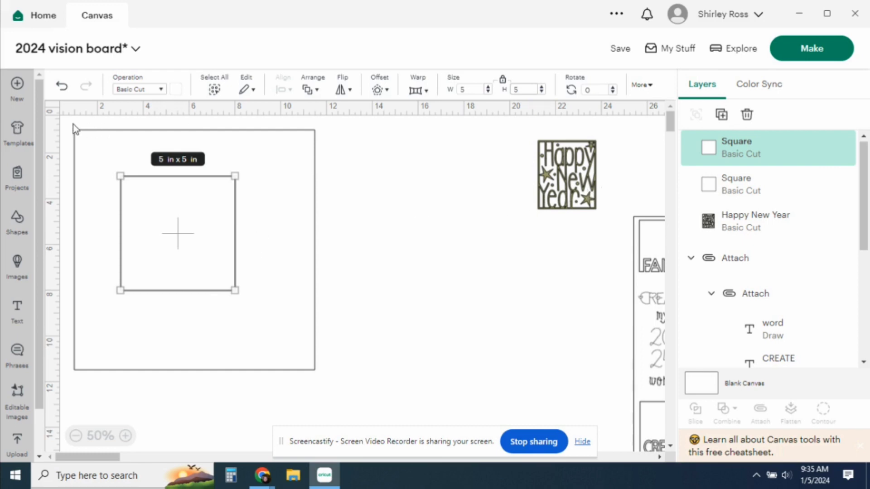
Align the small square and the large square to a common center, both horizontally and vertically
left_click_drag(72, 124, 357, 373)
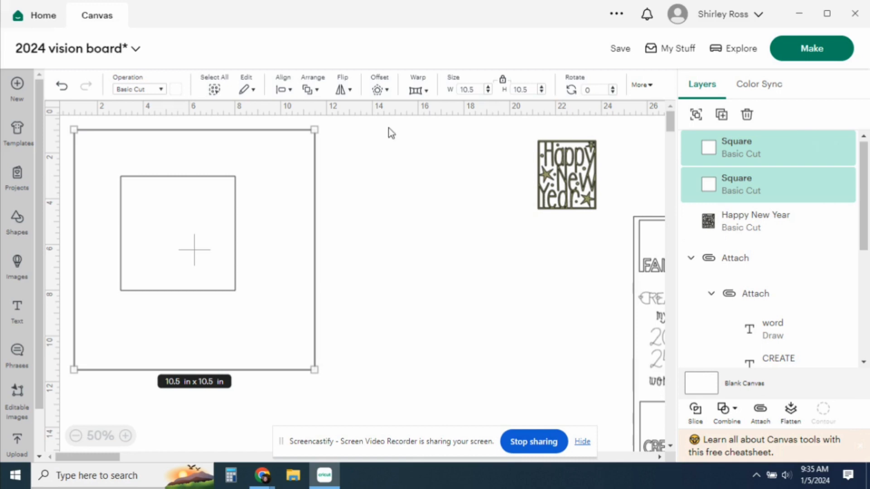
left_click(312, 94)
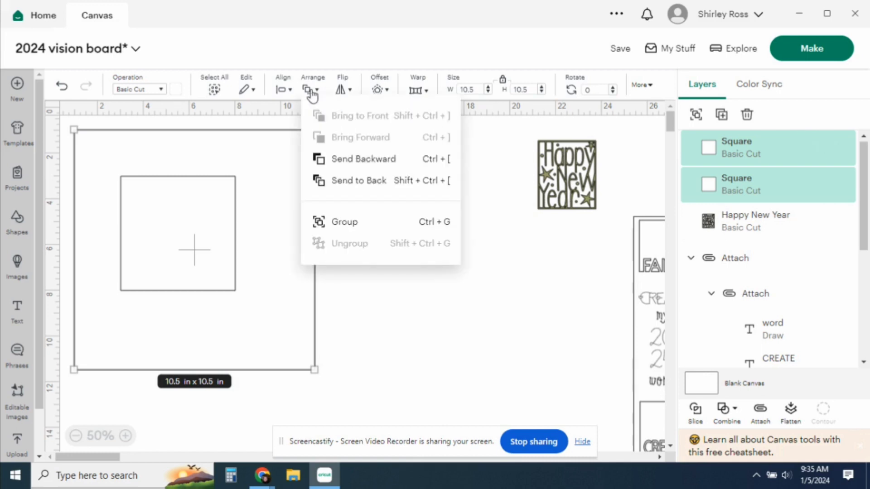
left_click(284, 90)
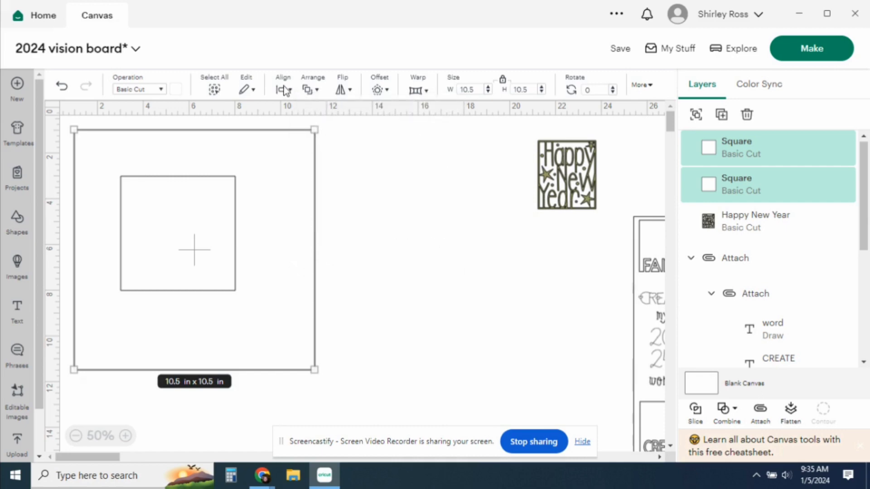
left_click(285, 94)
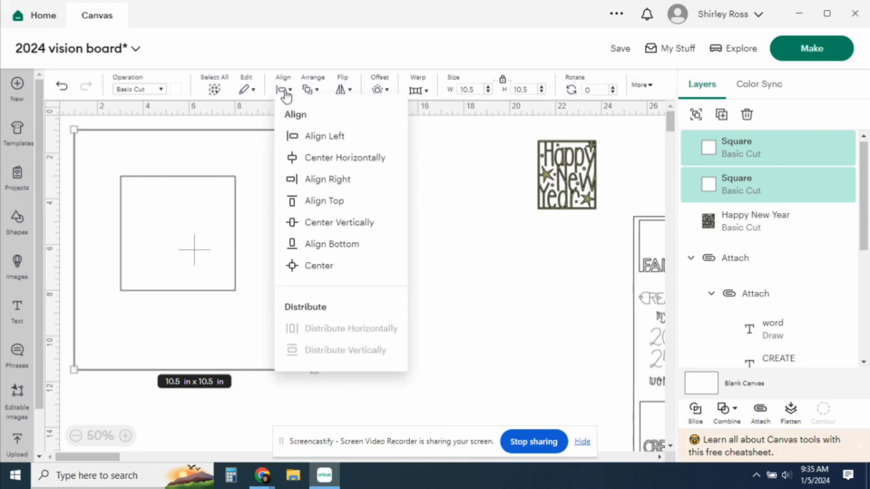
left_click(318, 268)
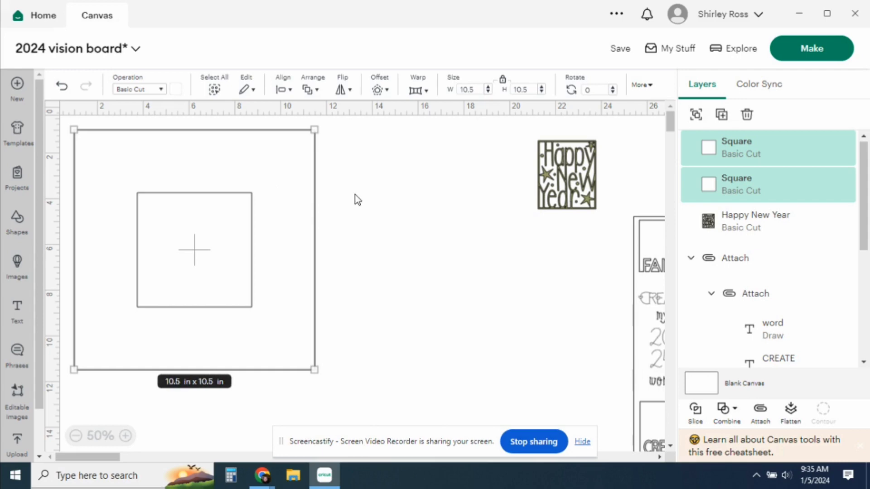
Slice the small square out of the large one and delete both leftover 5 in pieces
left_click(200, 239)
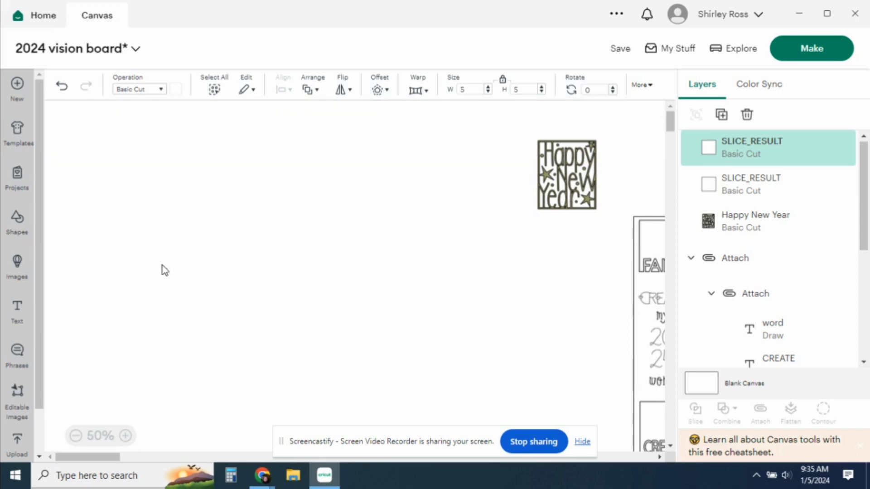
left_click(62, 90)
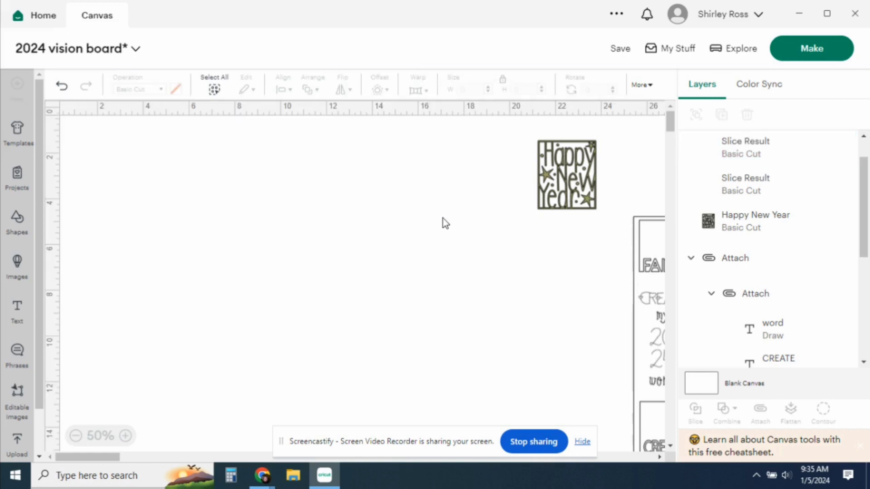
left_click_drag(420, 249, 222, 236)
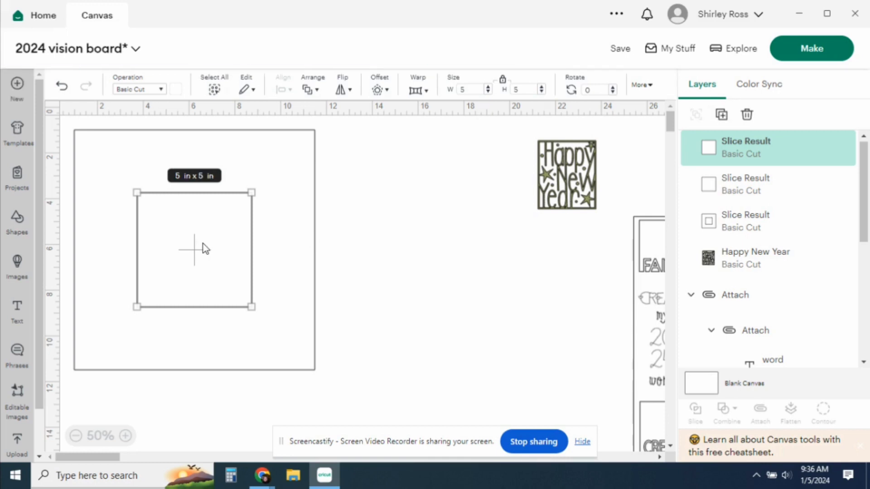
key("Delete")
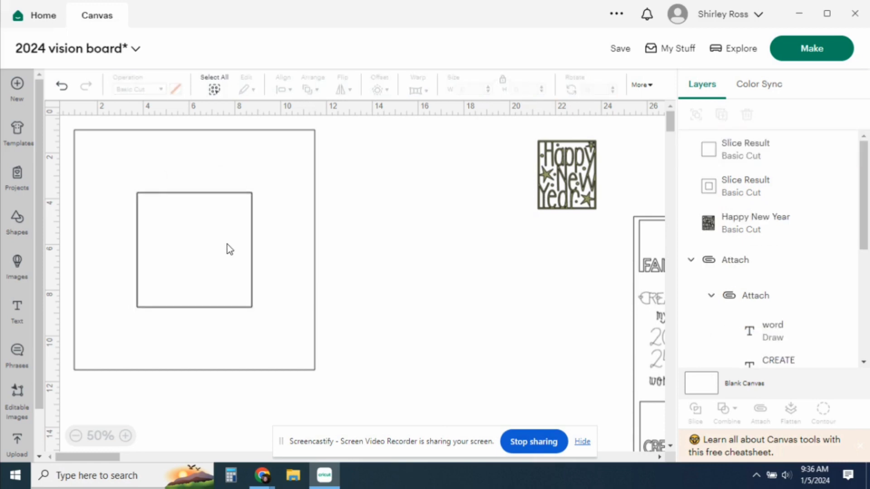
left_click(227, 244)
key("Delete")
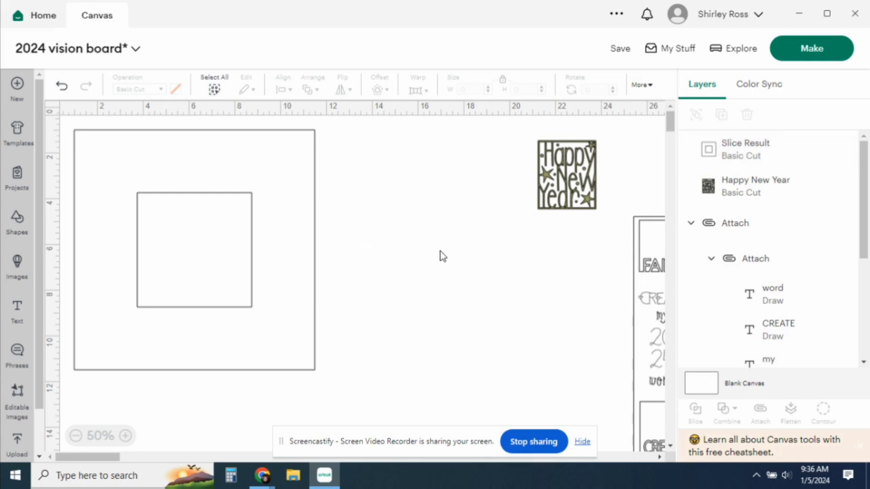
Unlock the Happy New Year image's proportions and resize it to 5 in wide by 5 in high
left_click(575, 185)
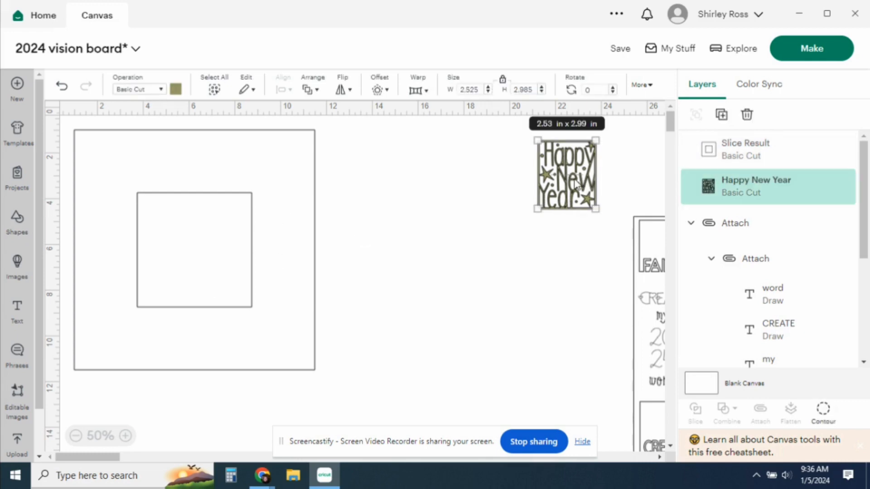
left_click(503, 82)
left_click(481, 86)
type("5")
key("Tab")
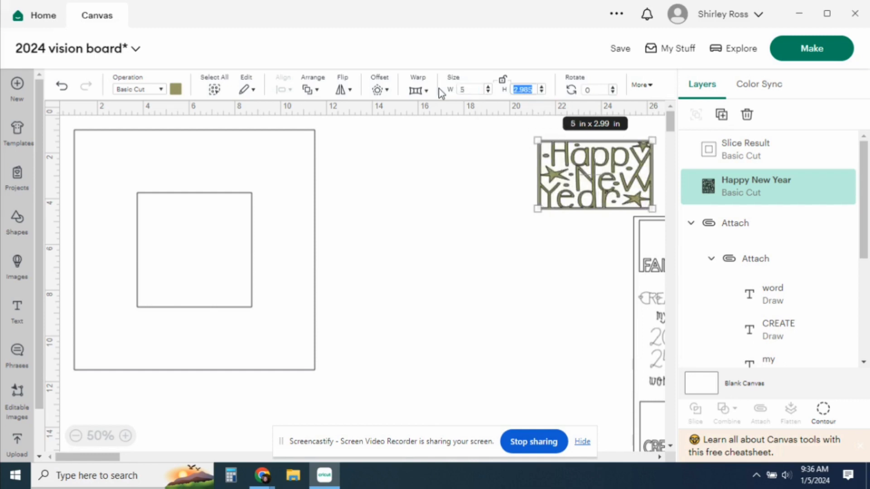
type("5")
key("Tab")
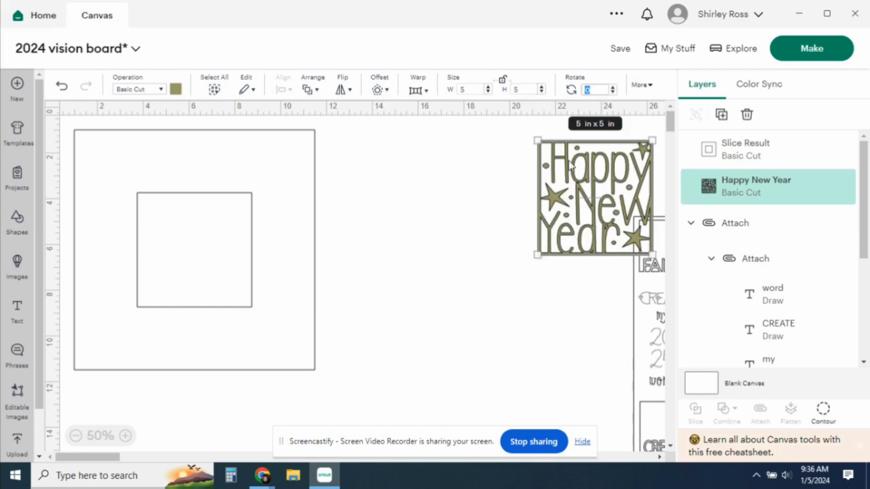
left_click(474, 173)
Place the Happy New Year image over the frame's square opening and bring it to the front
left_click_drag(569, 197, 171, 246)
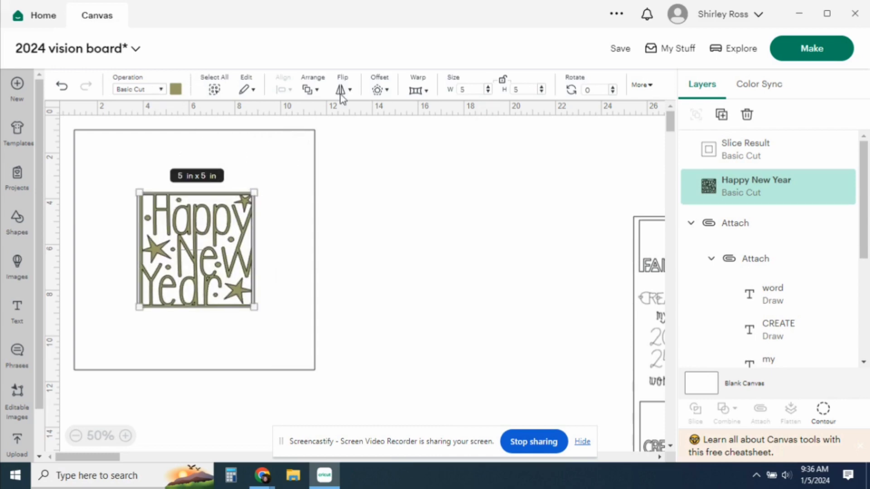
left_click(318, 90)
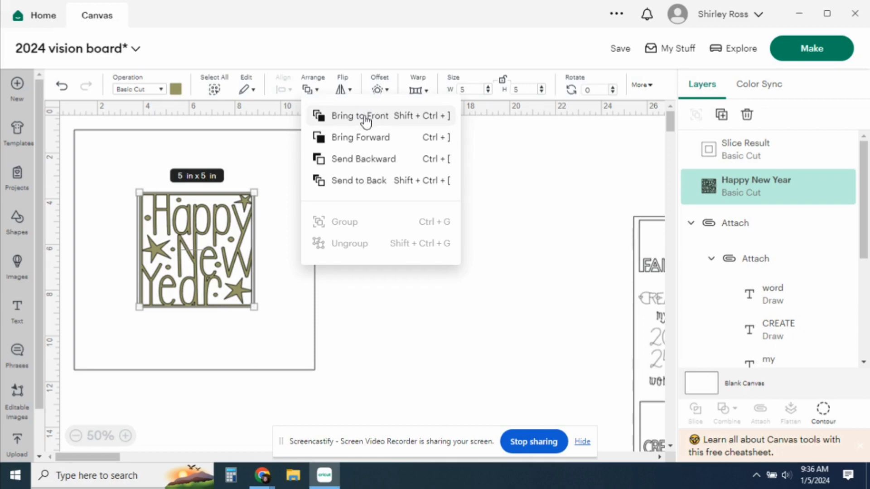
left_click(56, 147)
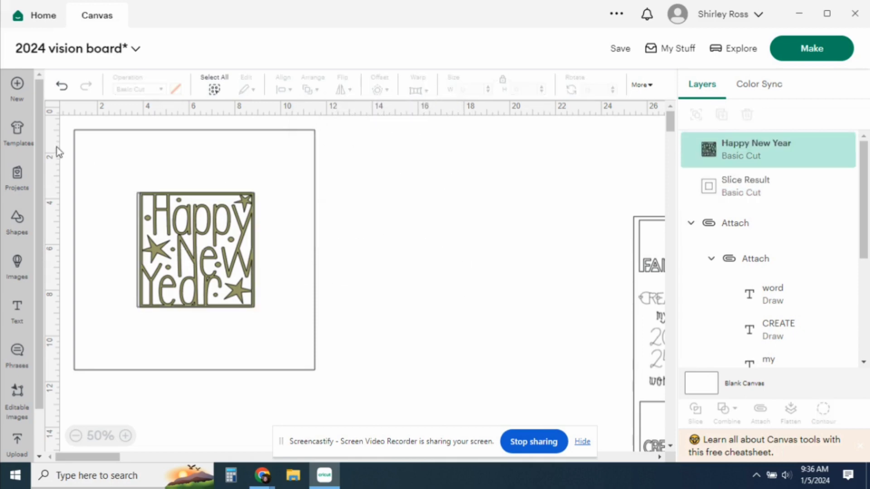
Center the Happy New Year image on the sliced frame and weld the two into one shape
left_click_drag(71, 123, 354, 361)
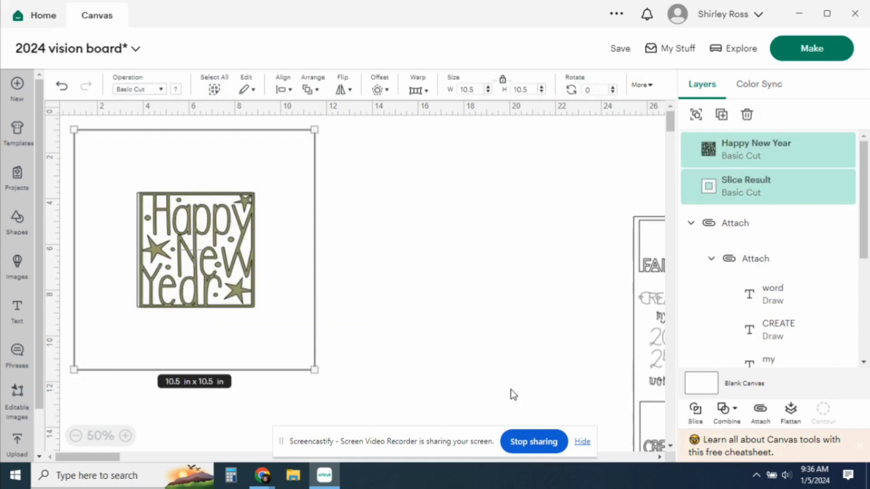
left_click(281, 91)
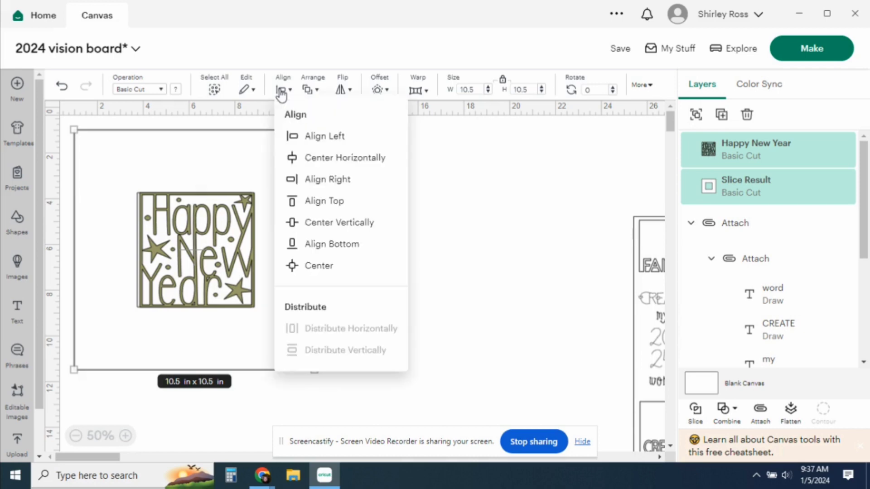
left_click(321, 269)
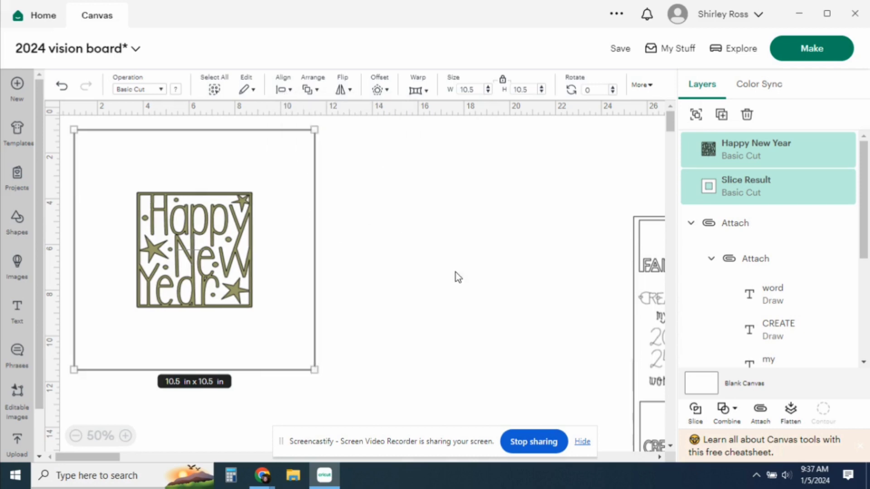
left_click(734, 411)
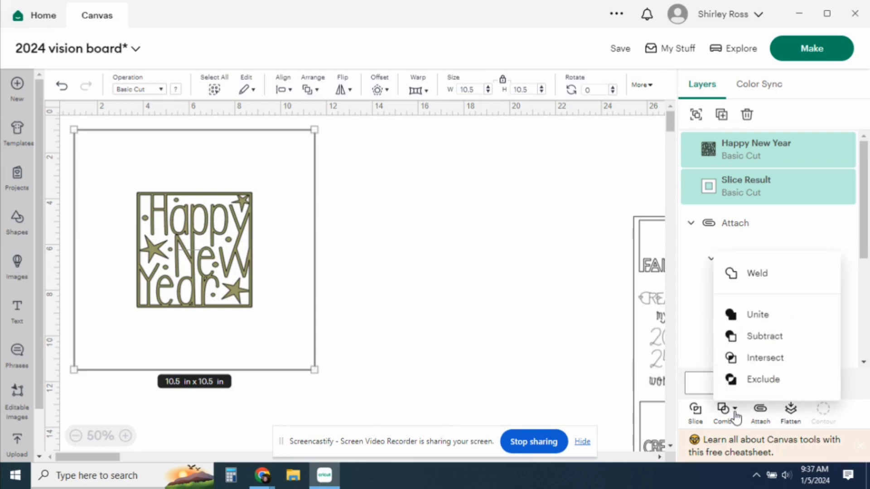
left_click(753, 276)
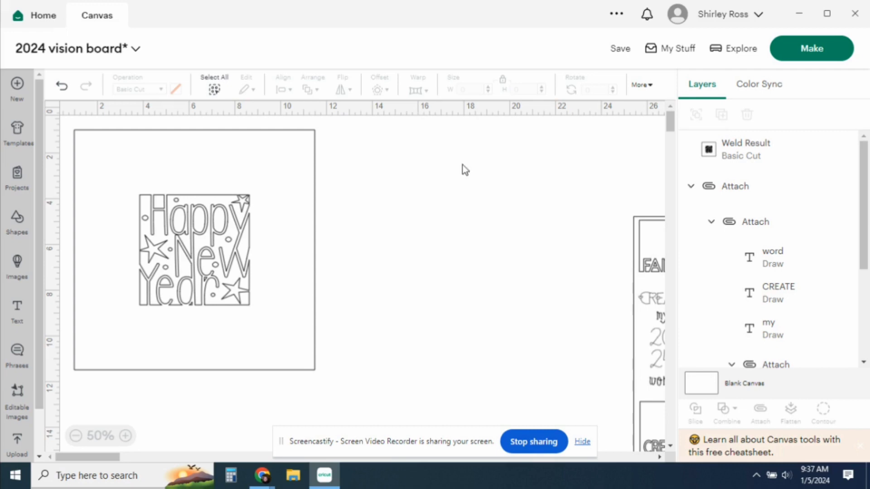
Add a square shape, size it to 2.25 in, and place it inside the frame's lower-left corner
left_click(13, 232)
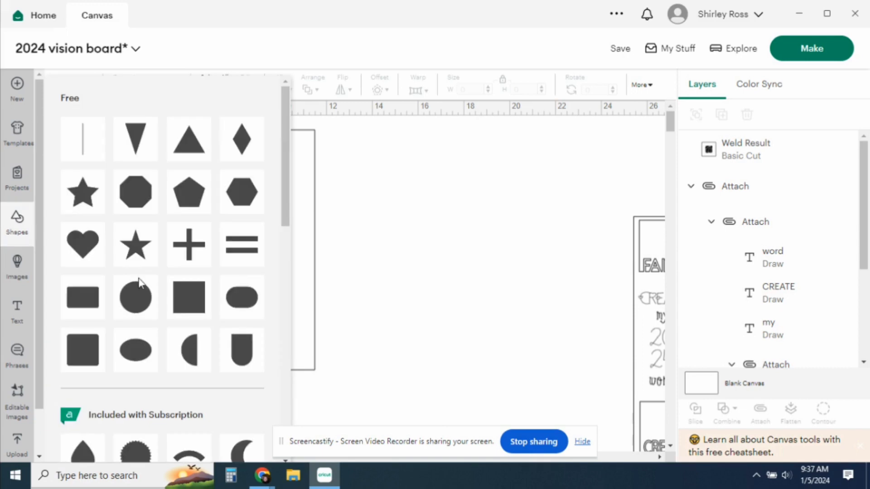
left_click(183, 304)
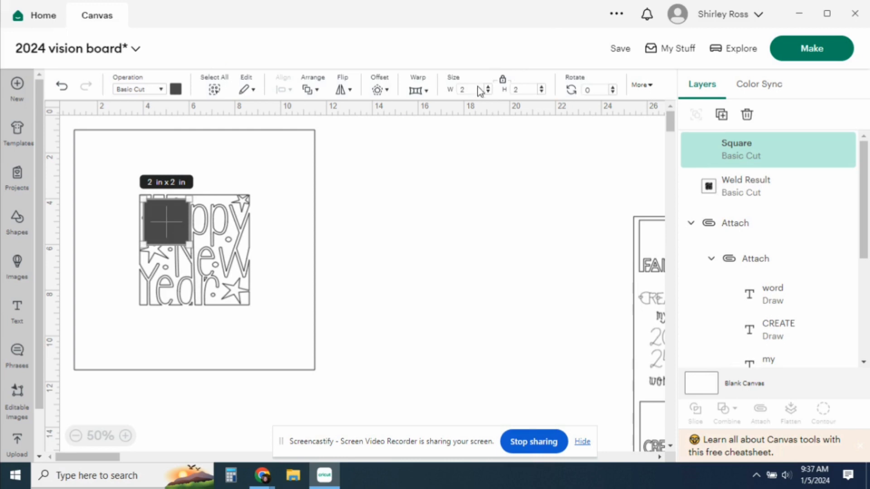
left_click(471, 91)
type(".25")
key("Tab")
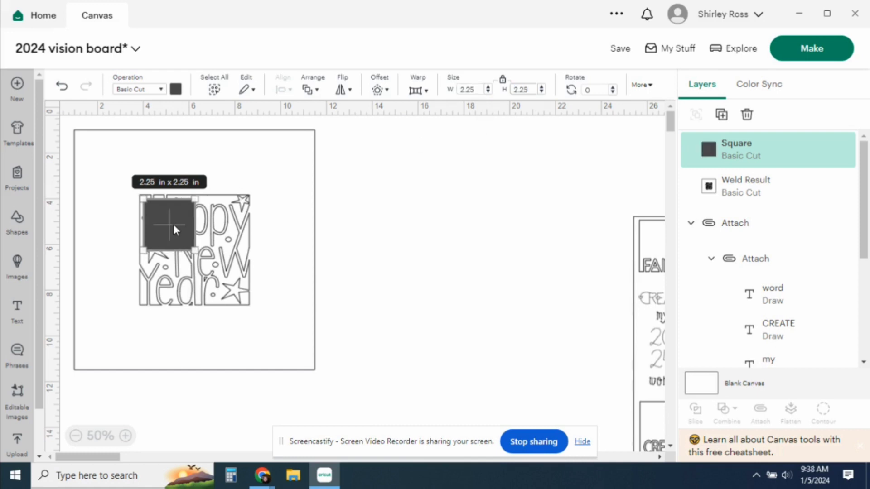
left_click_drag(174, 228, 110, 339)
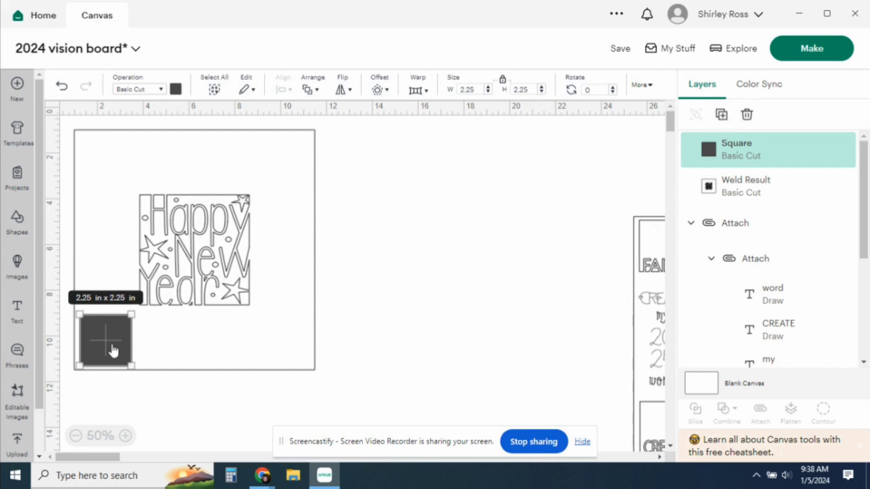
Duplicate the 2.25 in square three times and line up the copies in a row along the frame's bottom edge
key("ctrl+d")
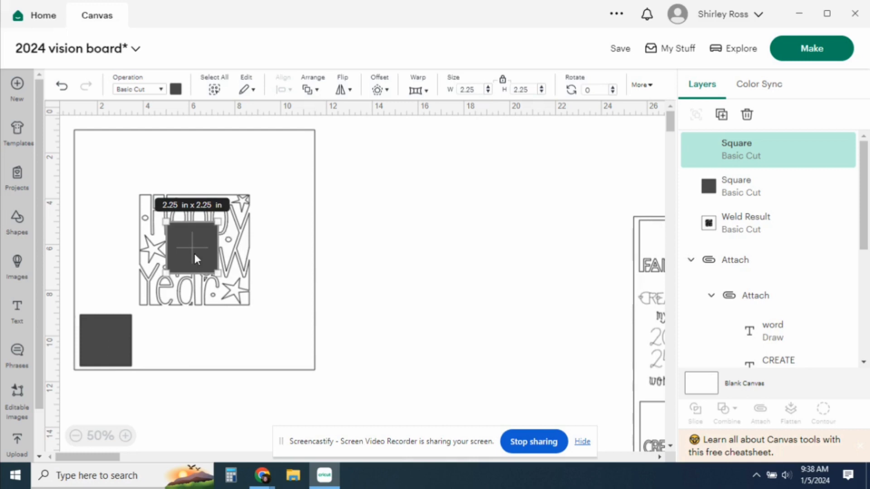
left_click_drag(195, 253, 287, 351)
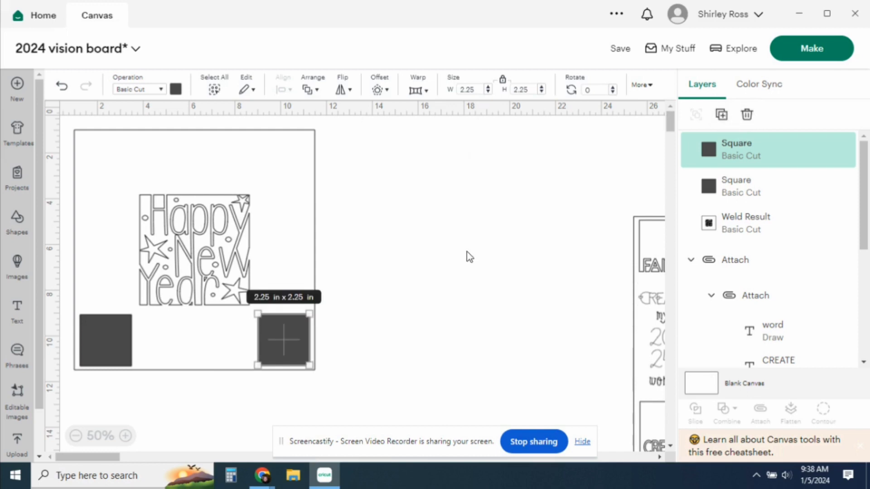
key("ctrl+d")
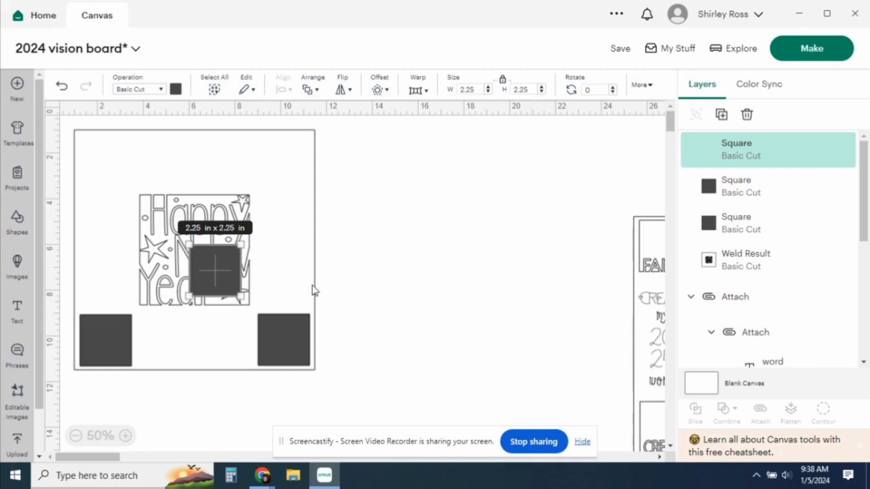
left_click_drag(208, 273, 157, 345)
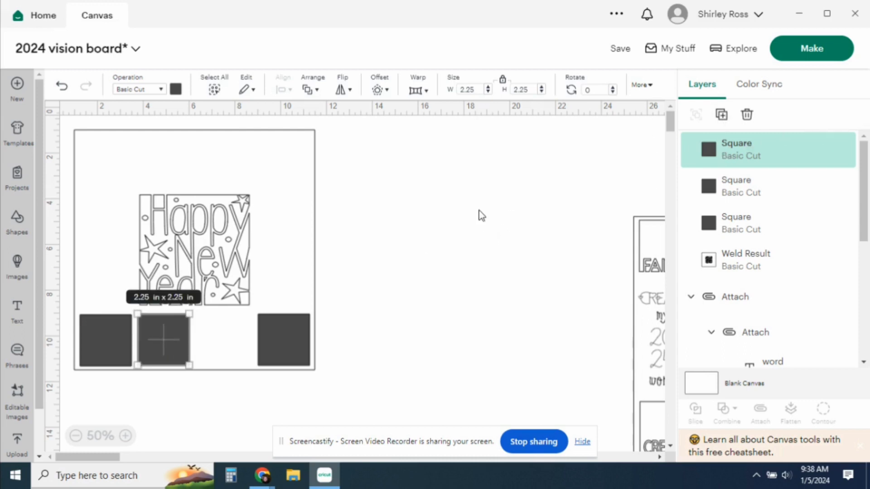
key("ctrl+d")
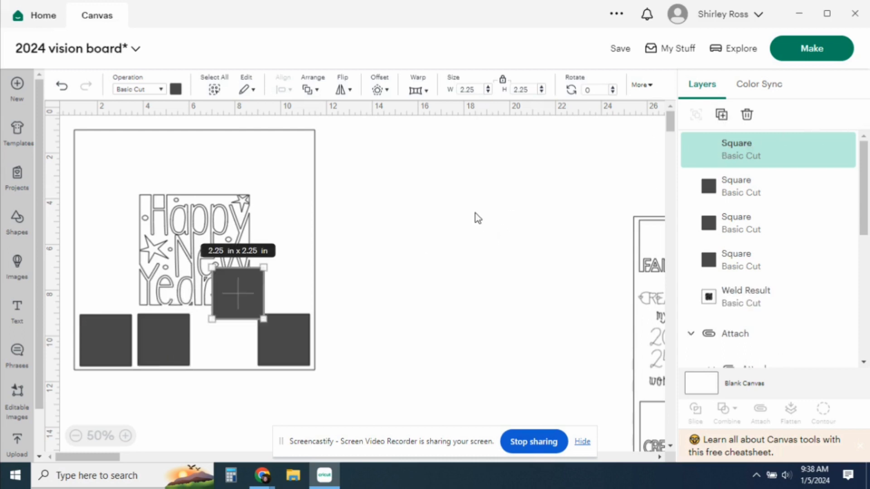
left_click_drag(235, 296, 219, 340)
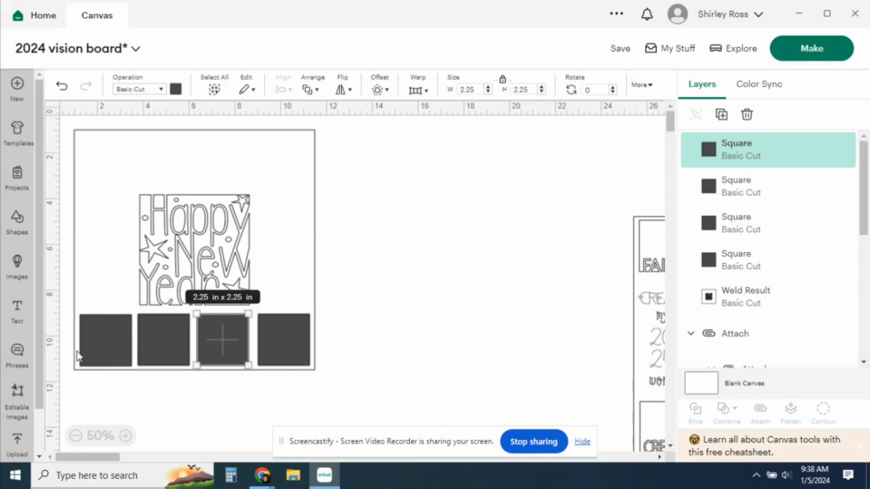
Move the Happy New Year frame aside, then bottom-align the four squares and distribute them horizontally
left_click(285, 187)
left_click_drag(285, 187, 654, 202)
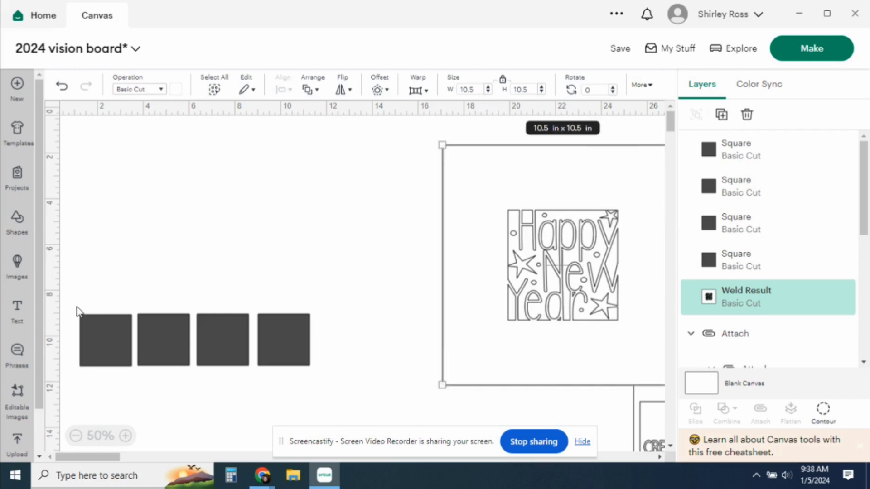
left_click_drag(74, 306, 326, 375)
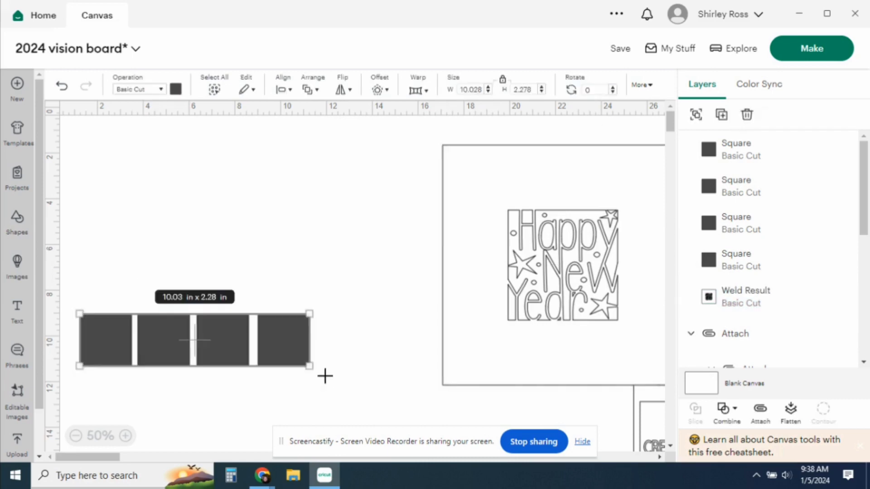
left_click(310, 90)
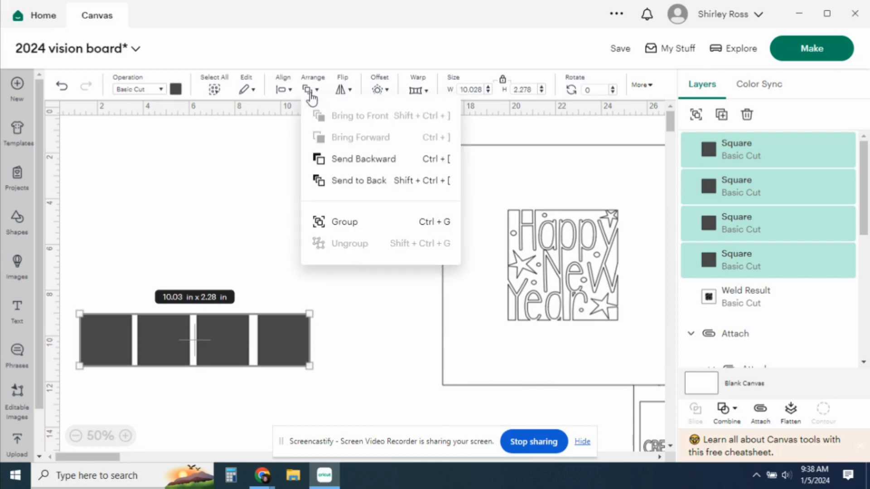
left_click(283, 90)
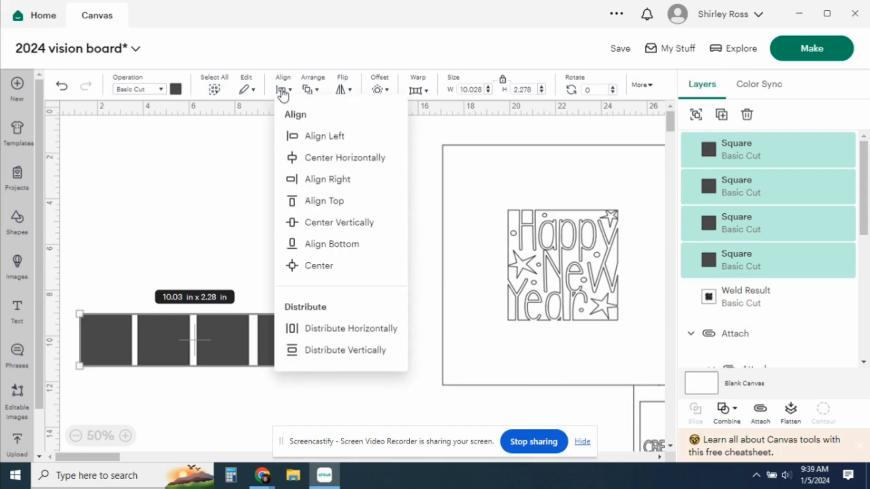
left_click(354, 251)
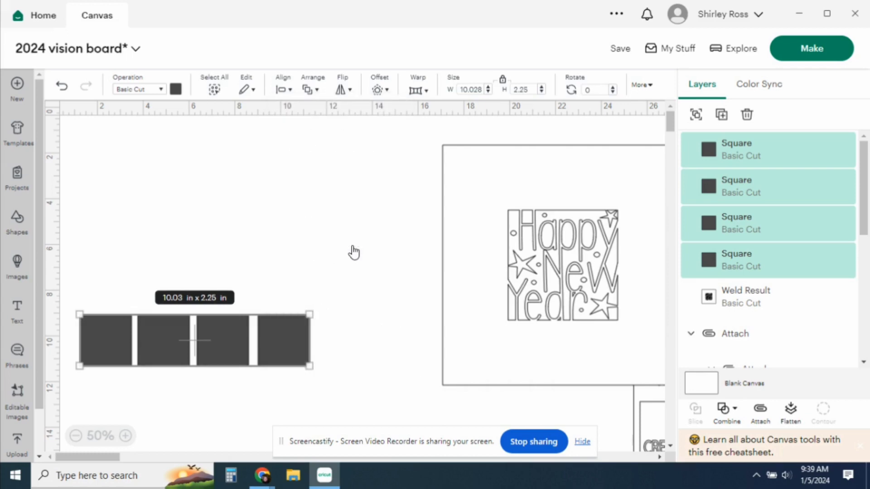
left_click(283, 89)
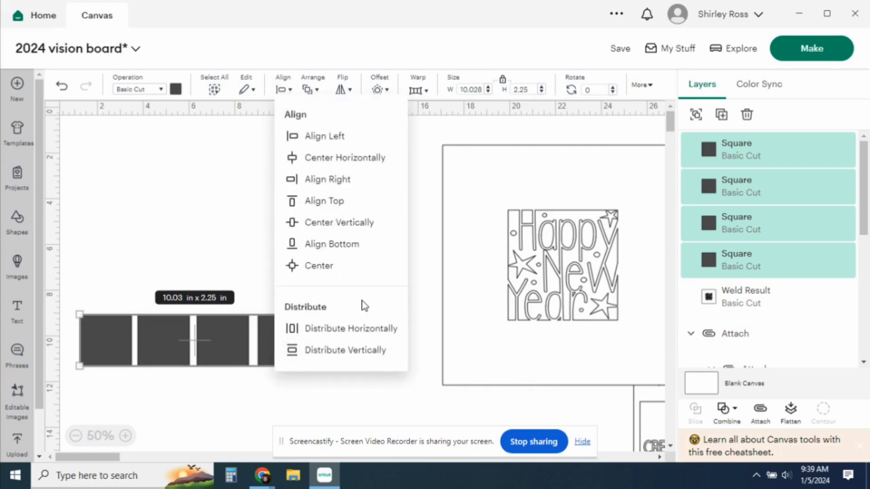
left_click(363, 338)
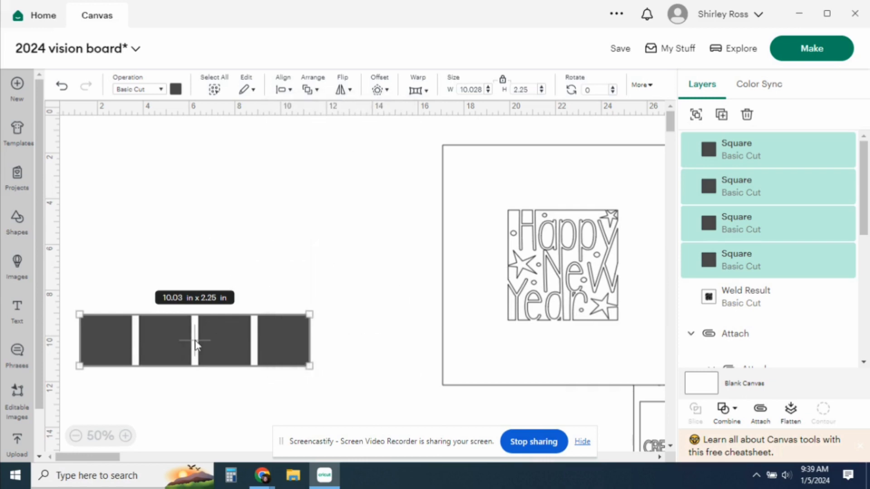
Move the Happy New Year frame back around the row of four squares
left_click(497, 173)
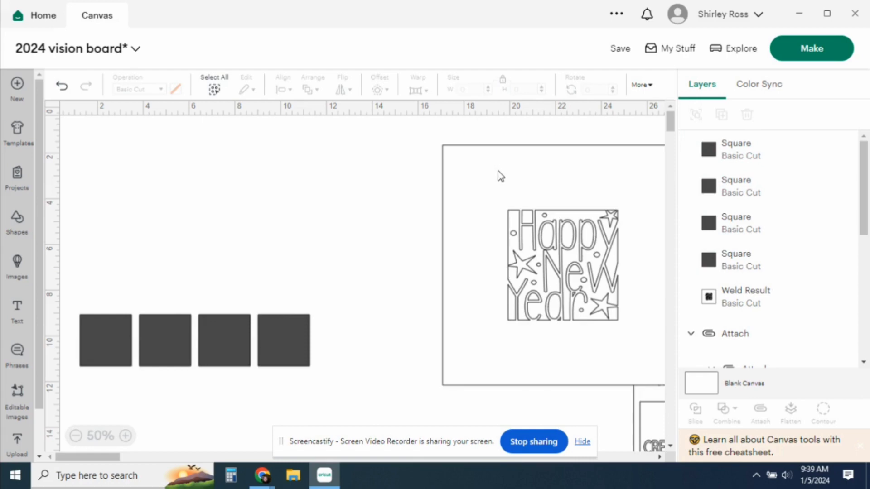
left_click_drag(497, 172, 144, 158)
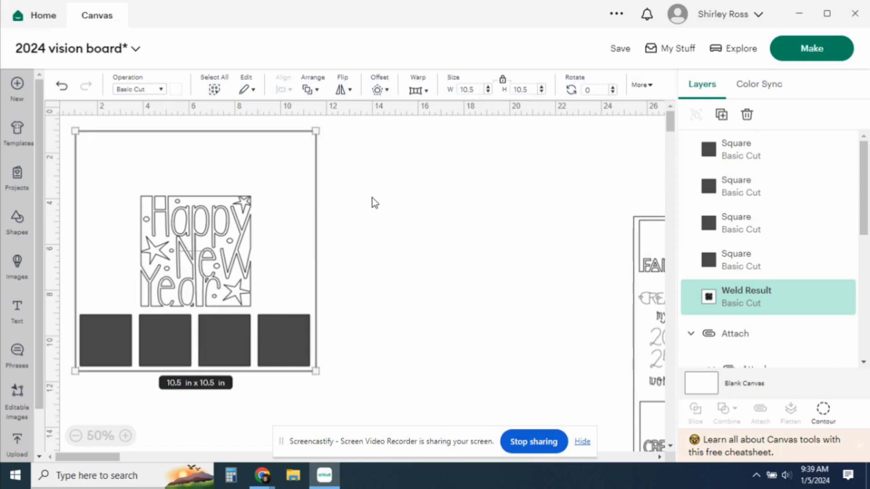
left_click(372, 198)
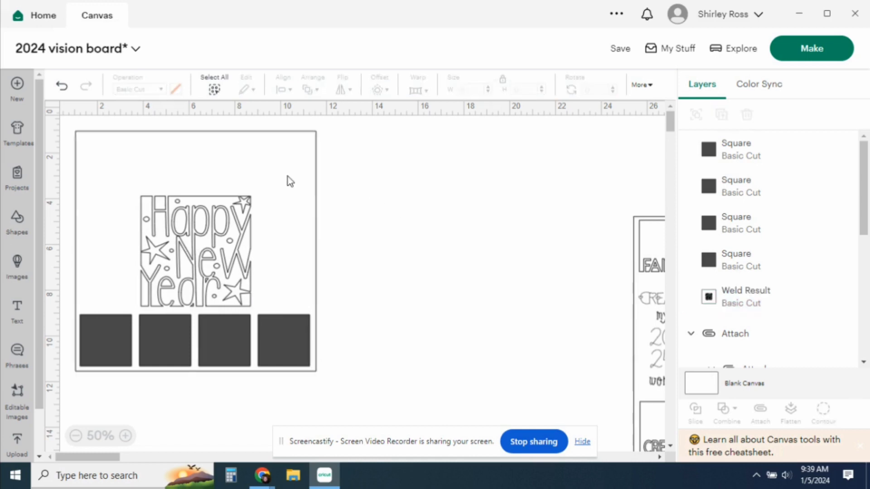
Clear the Happy New Year frame away from the four squares and weld the squares into one shape
left_click_drag(287, 181, 633, 218)
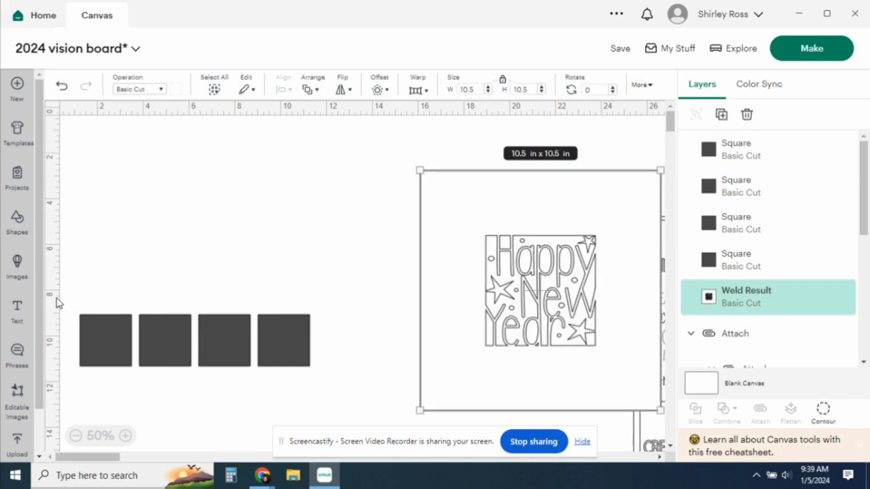
left_click_drag(70, 300, 328, 385)
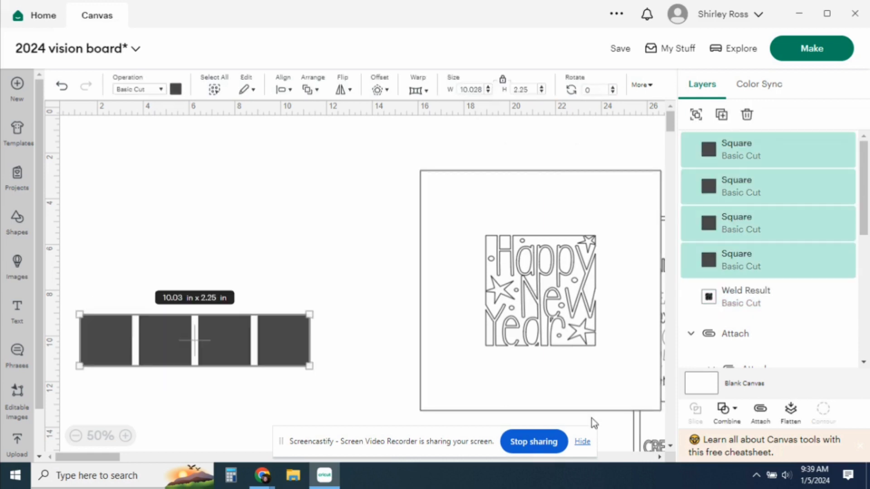
left_click(735, 410)
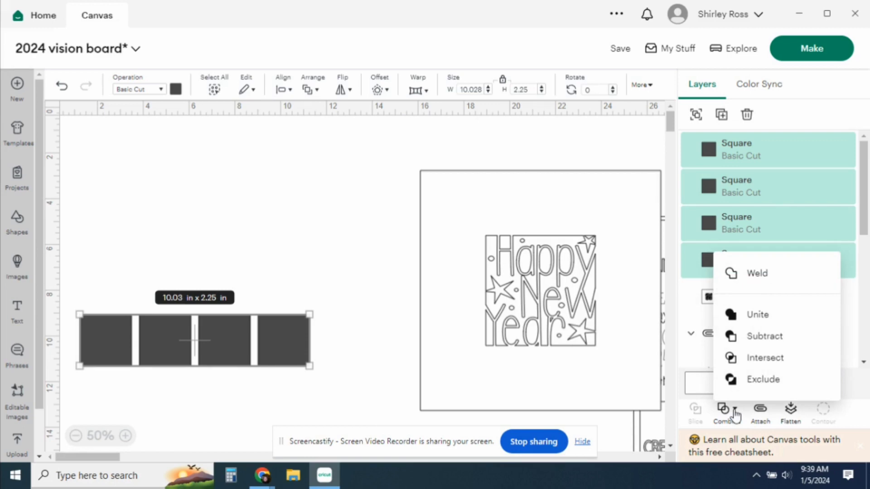
left_click(754, 274)
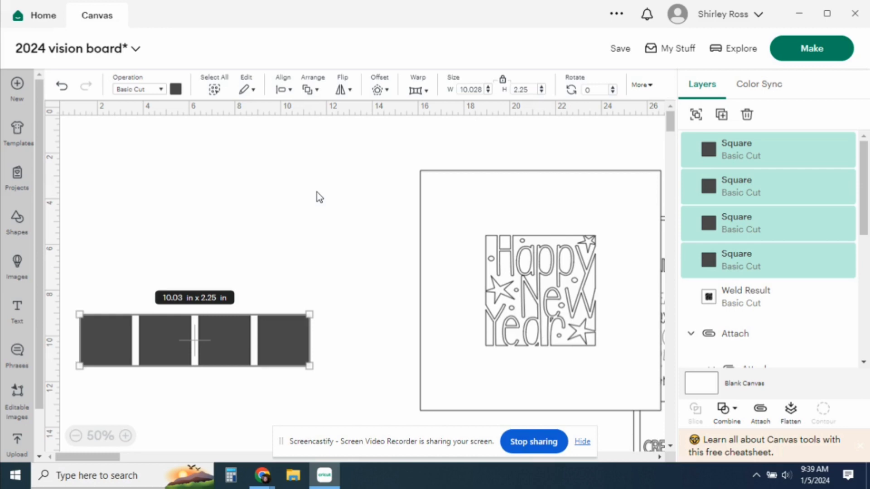
key("Delete")
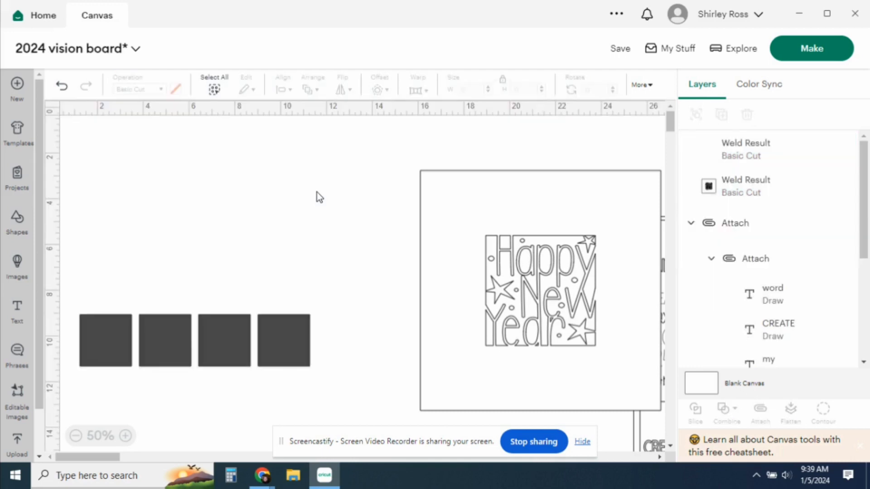
left_click(290, 338)
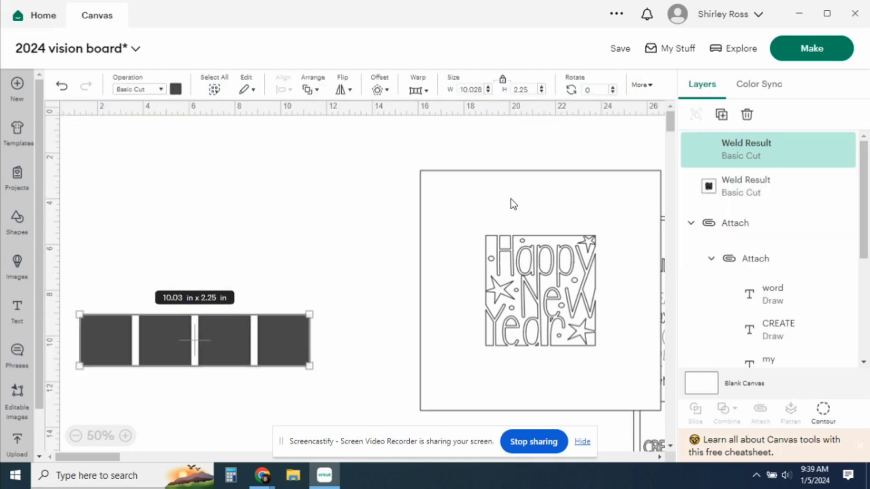
Place the Happy New Year frame over the welded row of squares and center the two horizontally
left_click_drag(512, 204, 165, 162)
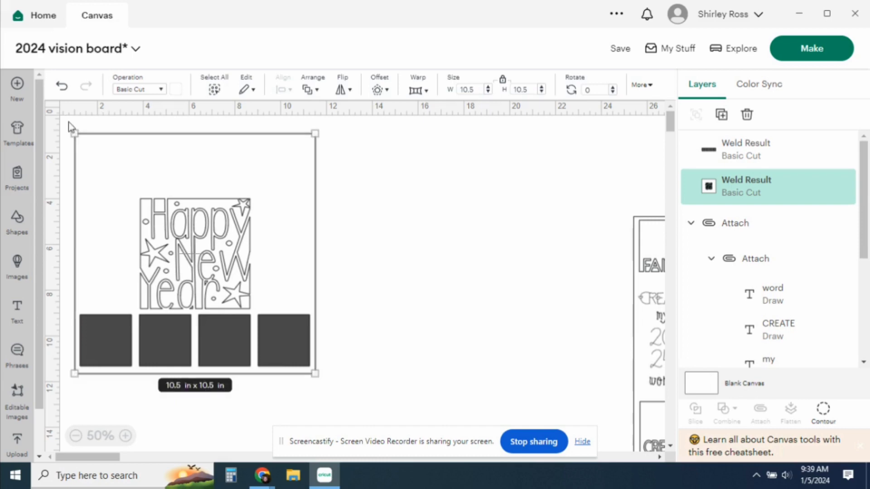
left_click(457, 193)
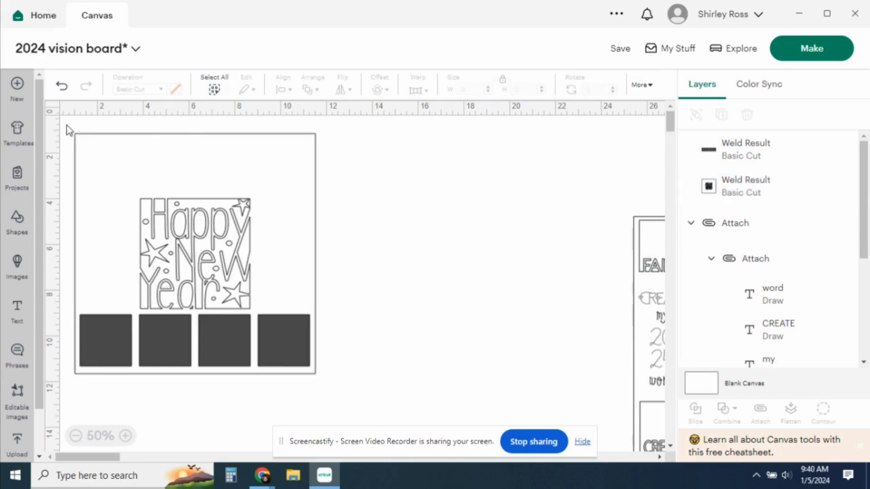
left_click_drag(66, 125, 387, 383)
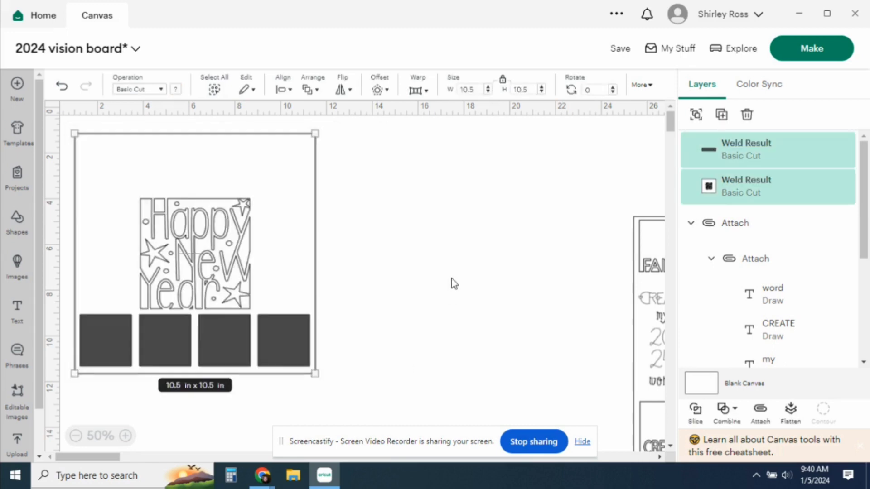
left_click(283, 90)
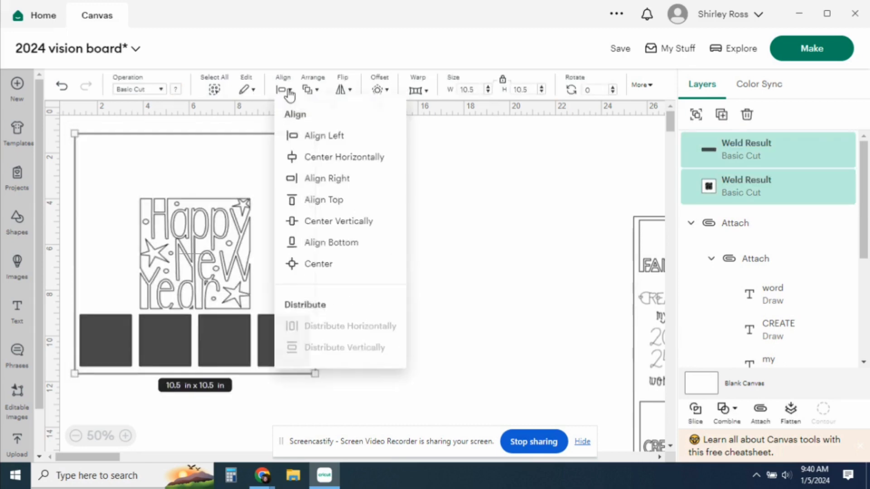
left_click(361, 166)
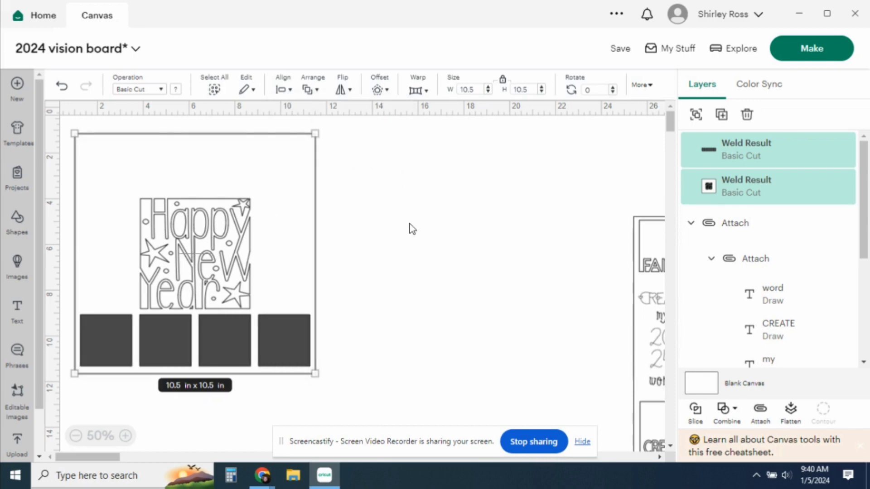
left_click(453, 272)
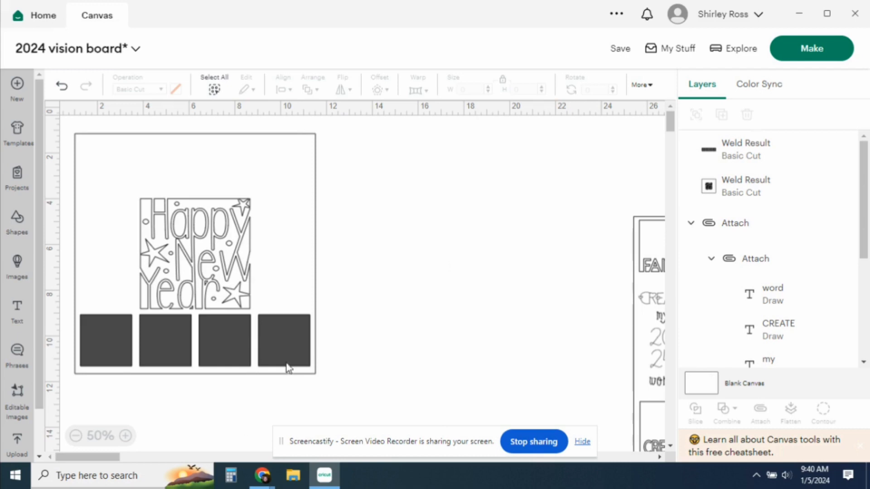
Duplicate the welded row of squares and place the copy on the empty canvas beside the frame
left_click(287, 351)
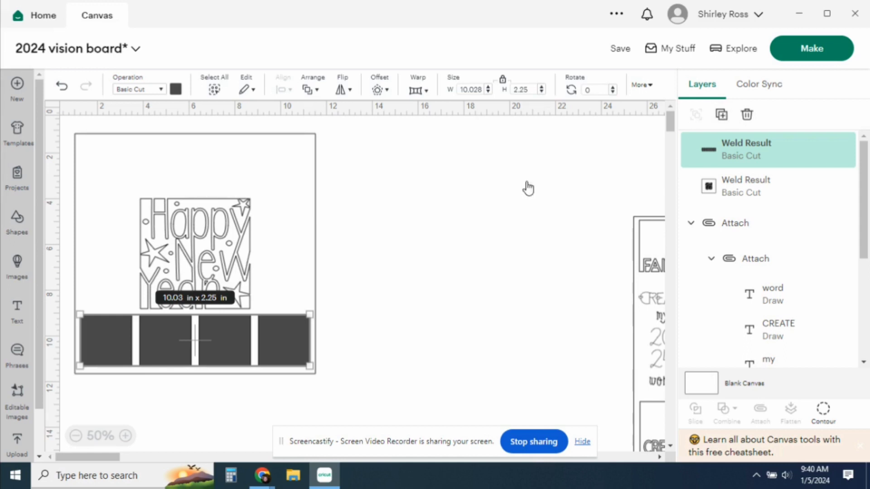
key("ctrl+d")
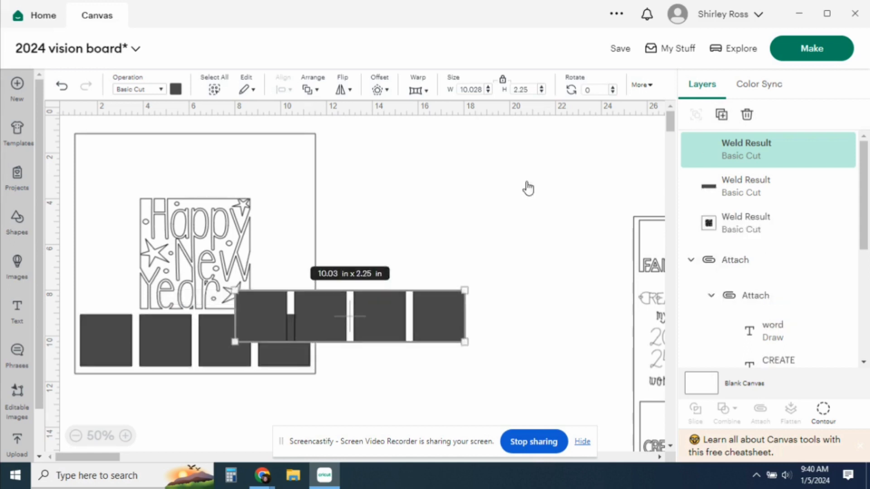
left_click_drag(330, 314, 475, 175)
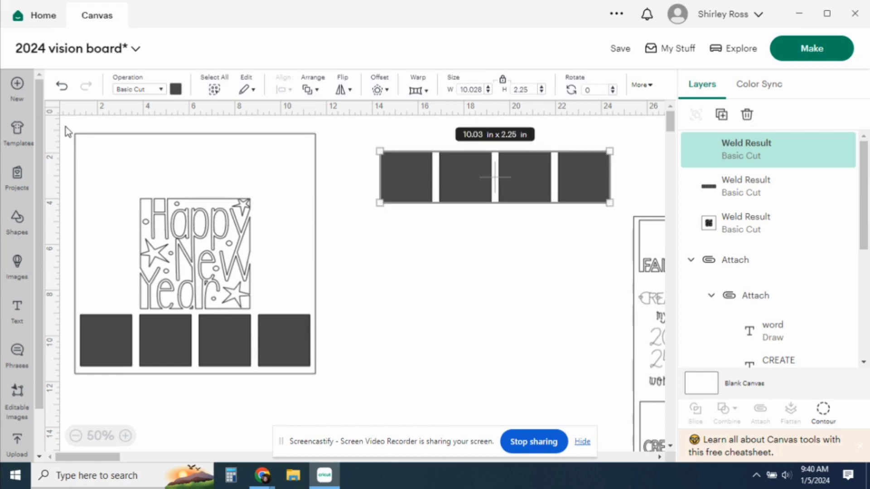
Slice the lower row of squares out of the Happy New Year frame and delete both leftover square pieces
left_click_drag(72, 127, 323, 388)
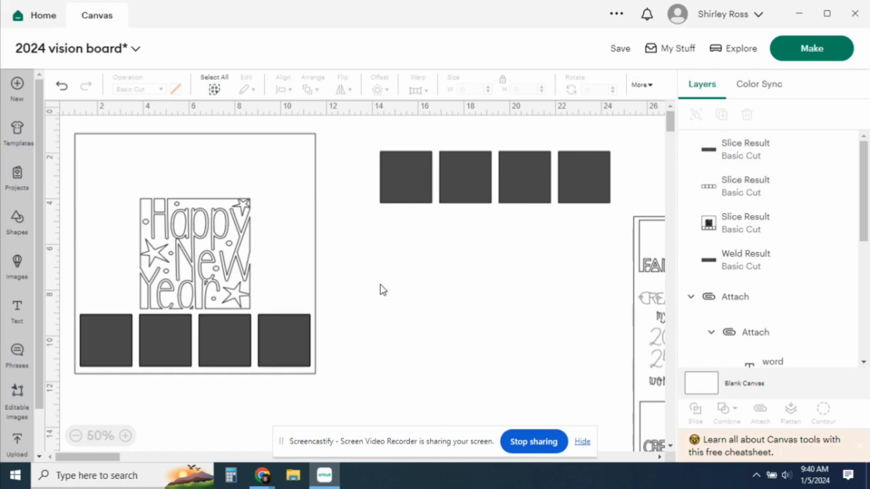
left_click(290, 343)
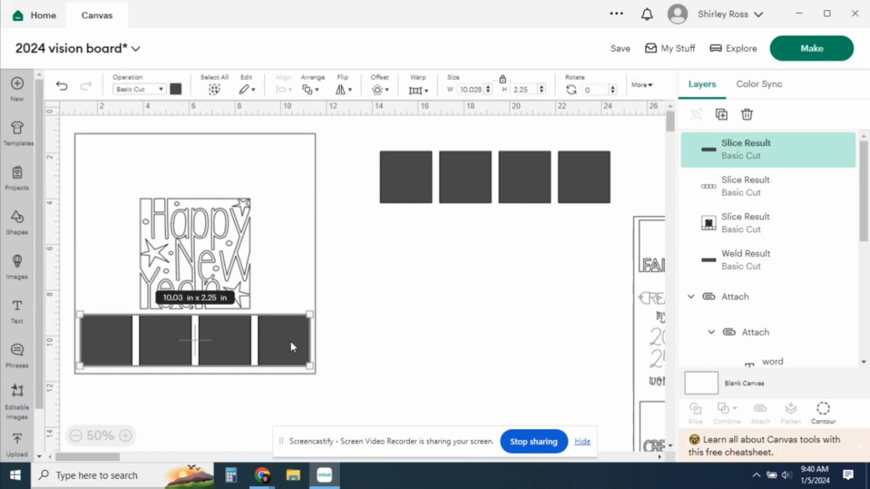
key("Delete")
left_click(294, 347)
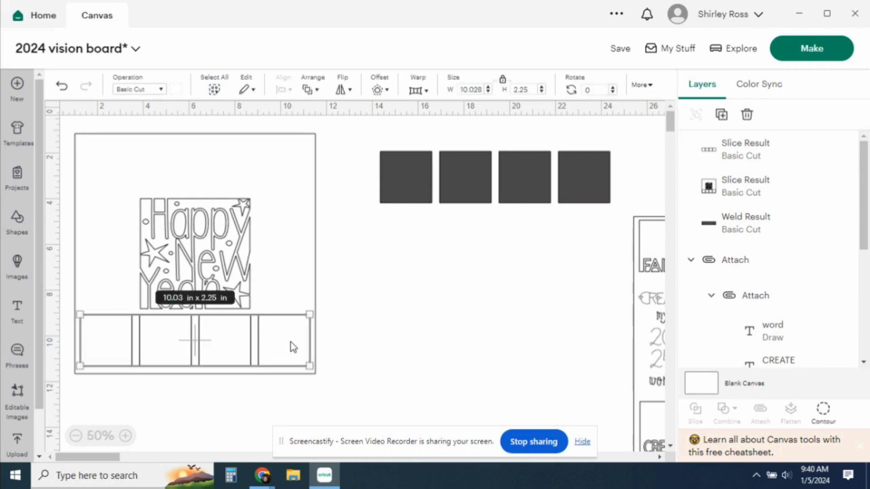
key("Delete")
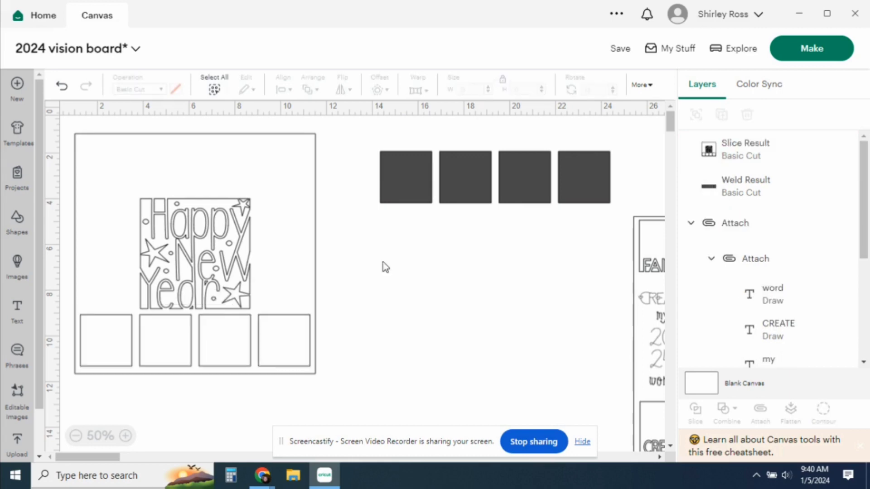
Move the spare row of squares above the Happy New Year lettering inside the frame and bring it to the front
left_click_drag(477, 187, 178, 174)
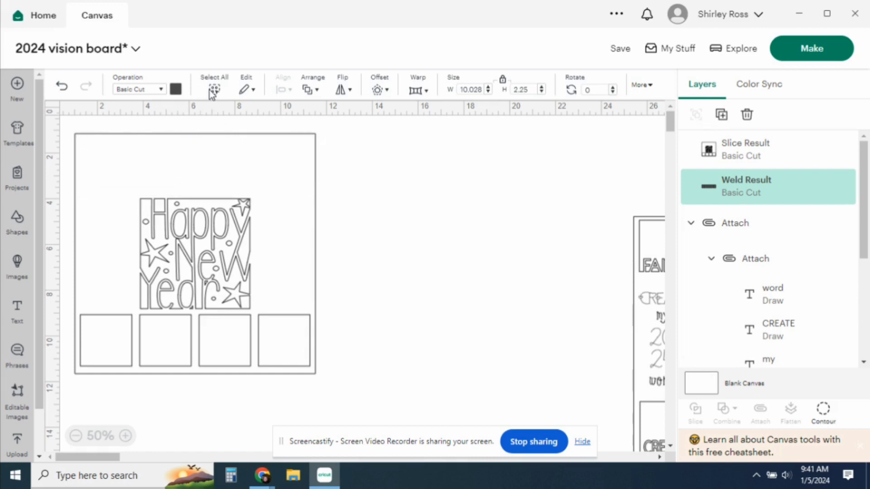
left_click(308, 90)
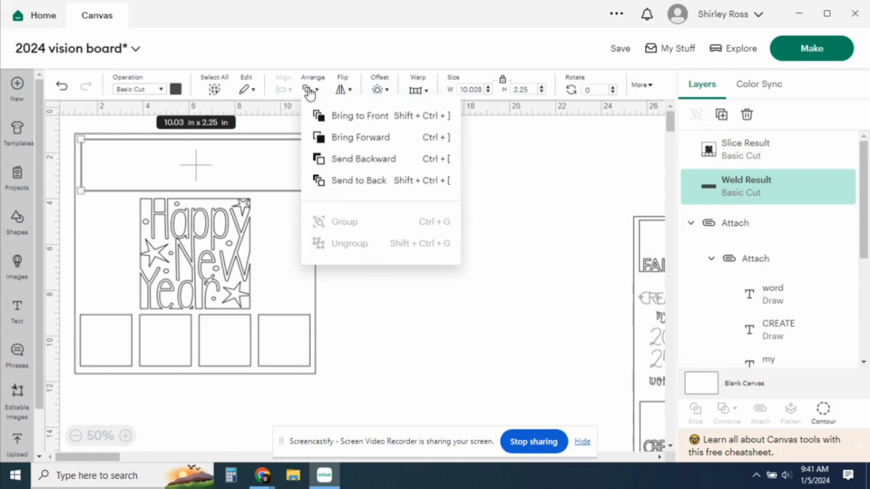
left_click(358, 119)
left_click(363, 171)
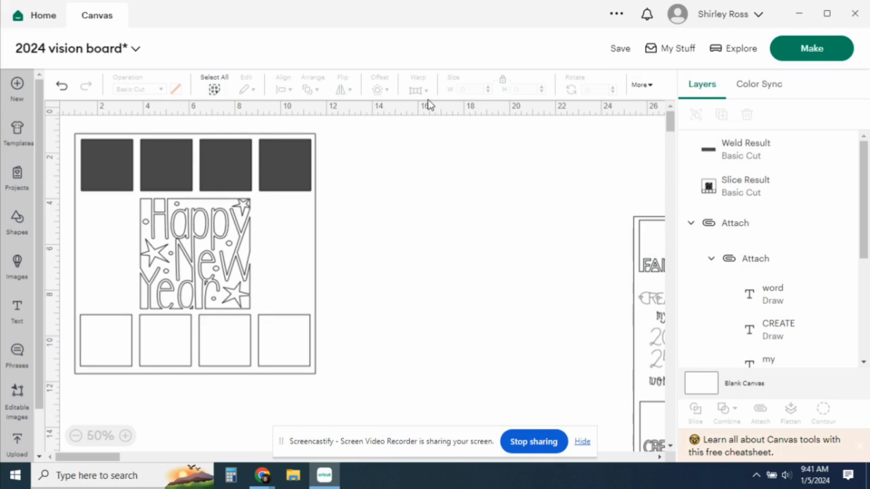
left_click(226, 155)
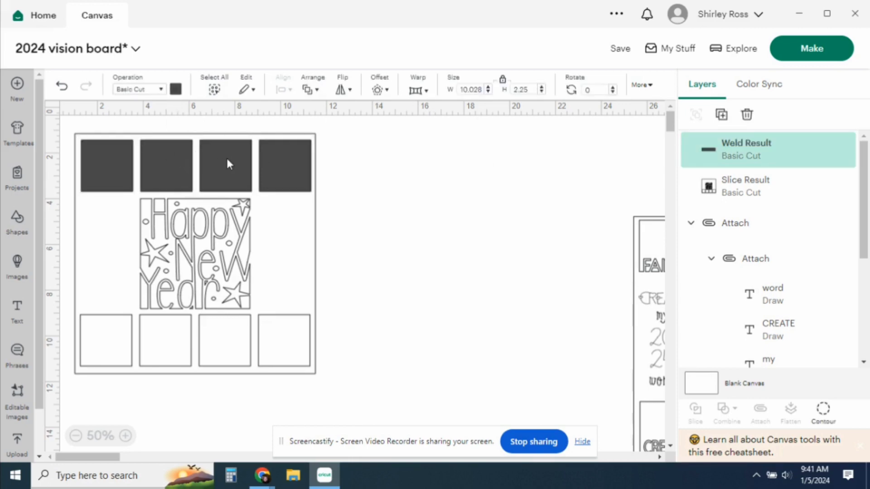
left_click(427, 159)
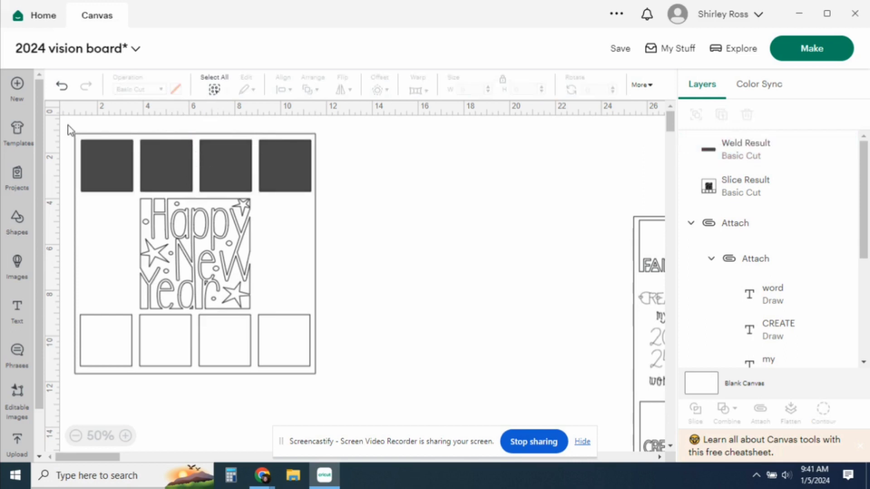
Center the upper row of squares horizontally with the Happy New Year frame
left_click_drag(67, 125, 389, 322)
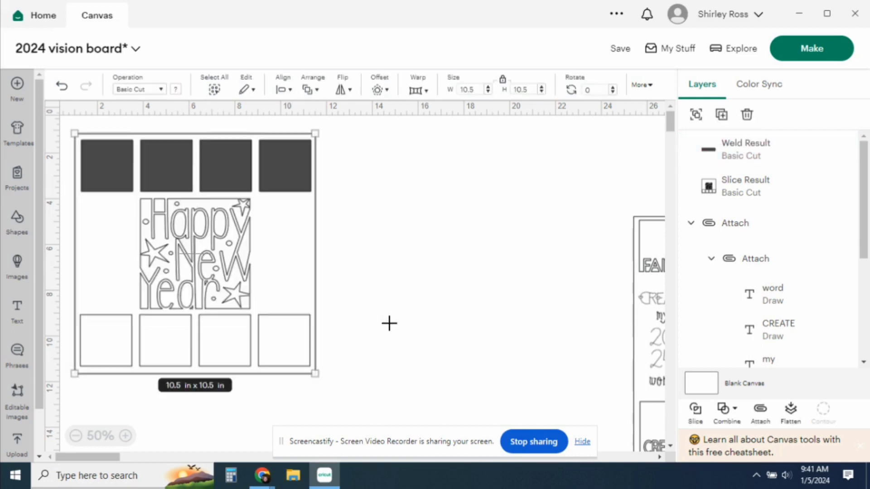
left_click(287, 90)
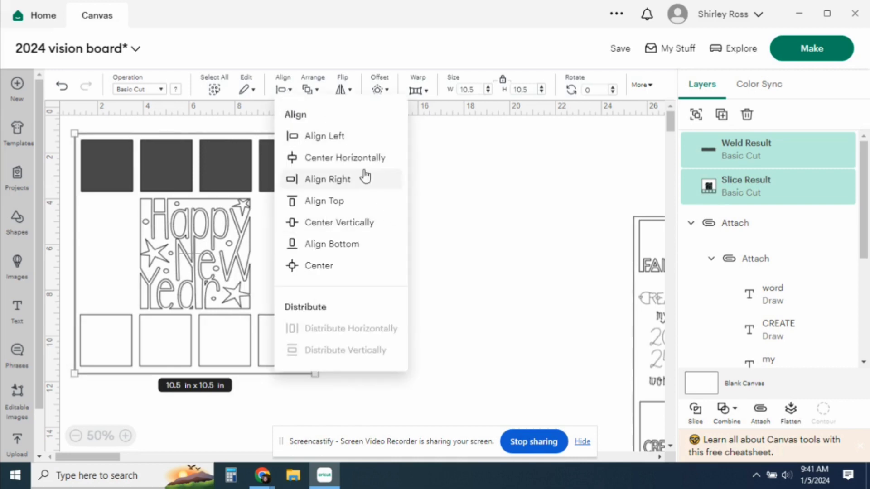
left_click(348, 158)
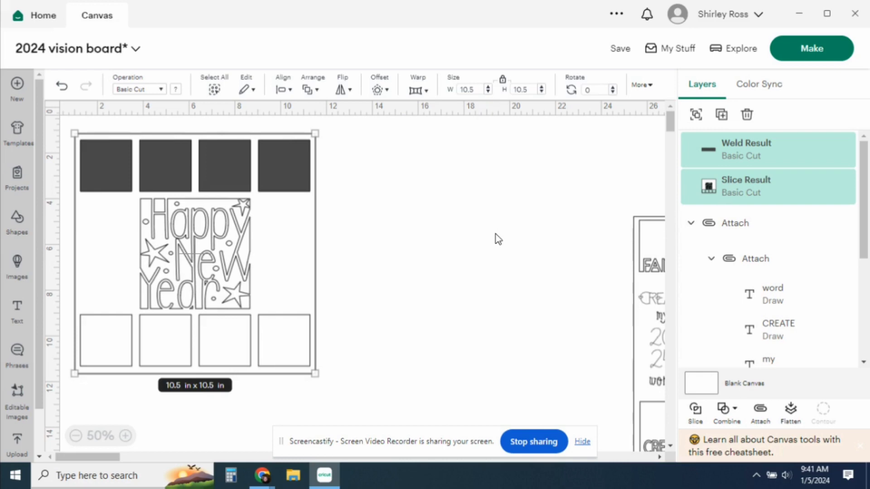
Slice the upper row of squares out of the frame and delete both leftover pieces
key("ctrl+z")
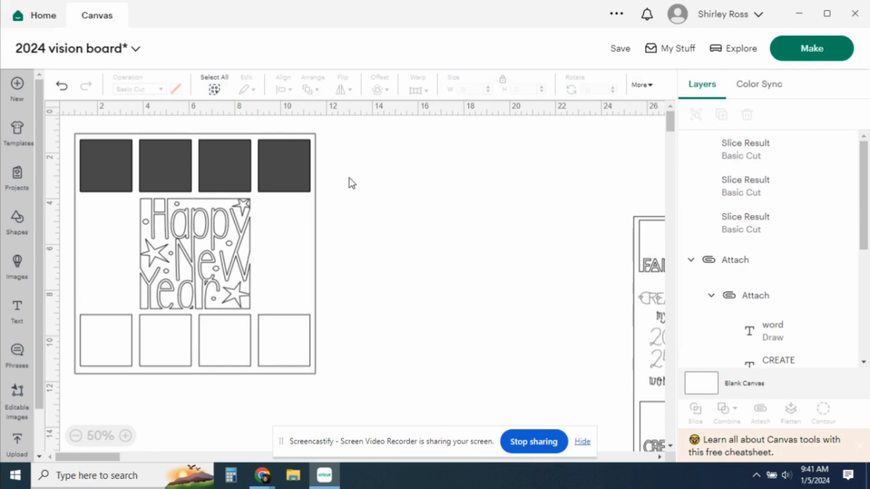
left_click(290, 157)
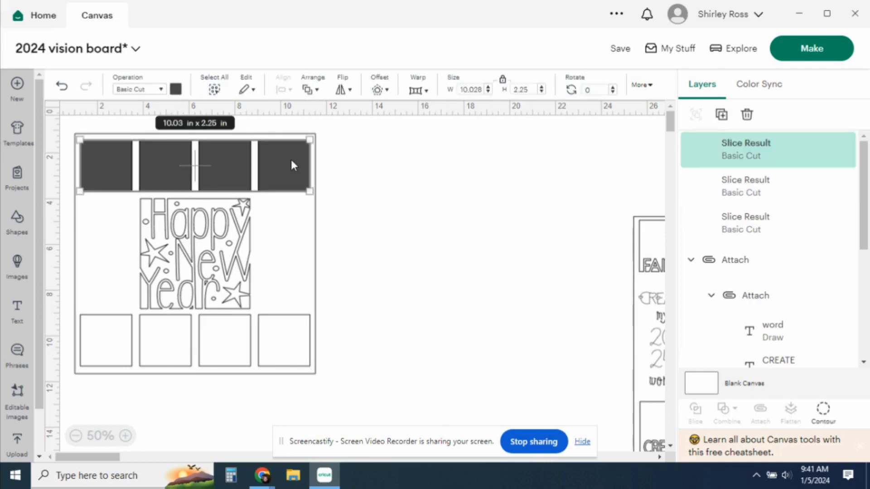
key("Delete")
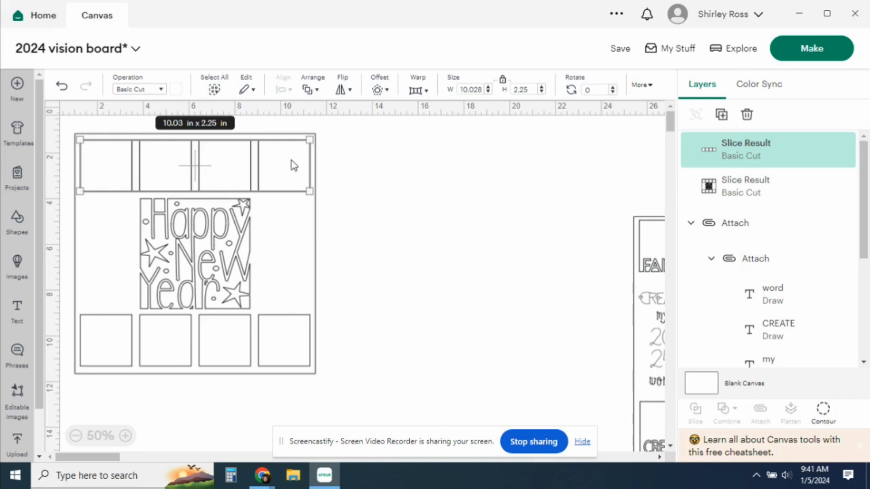
key("Delete")
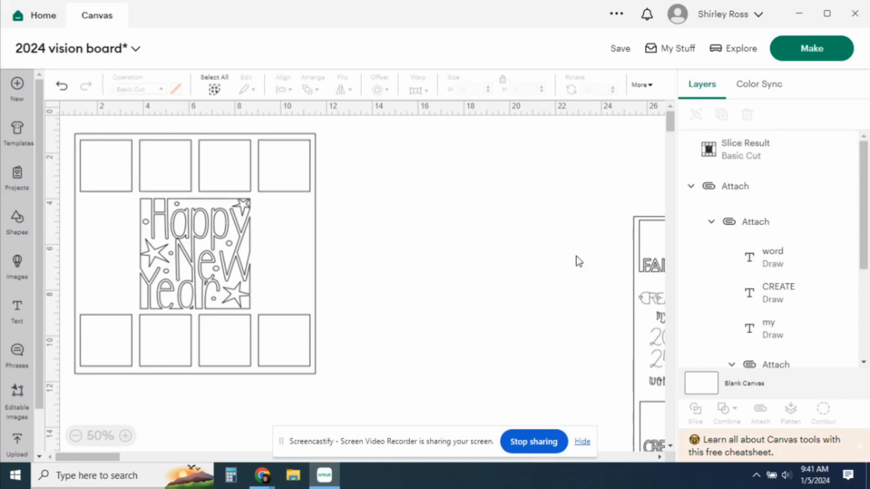
Bring the finished sample board closer to the new frame and add a text object reading FAITH
left_click_drag(636, 286, 442, 224)
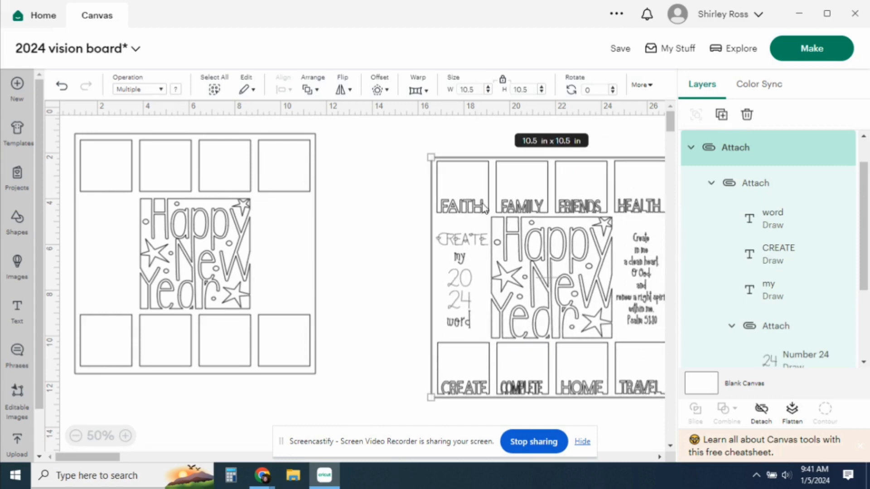
left_click_drag(471, 186, 601, 246)
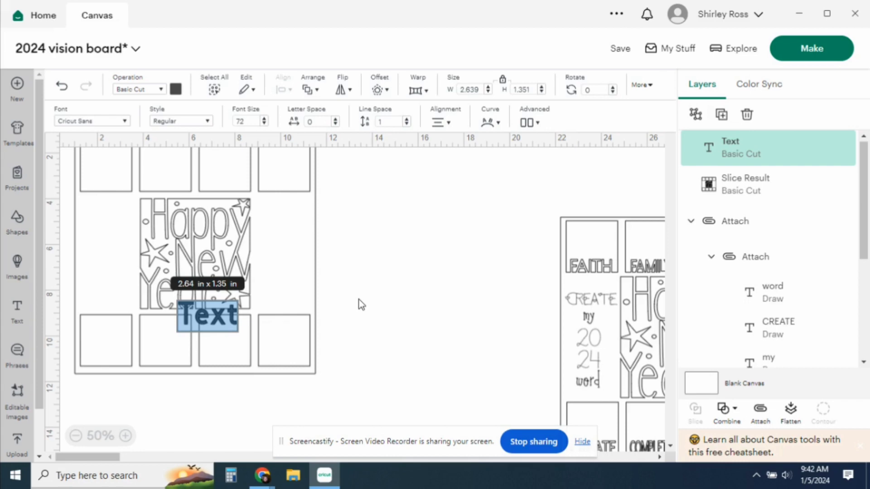
type("F")
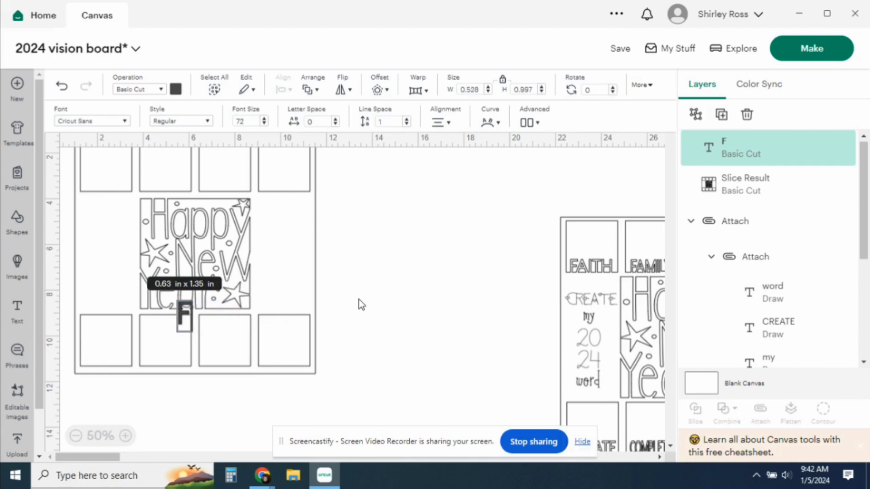
type("A")
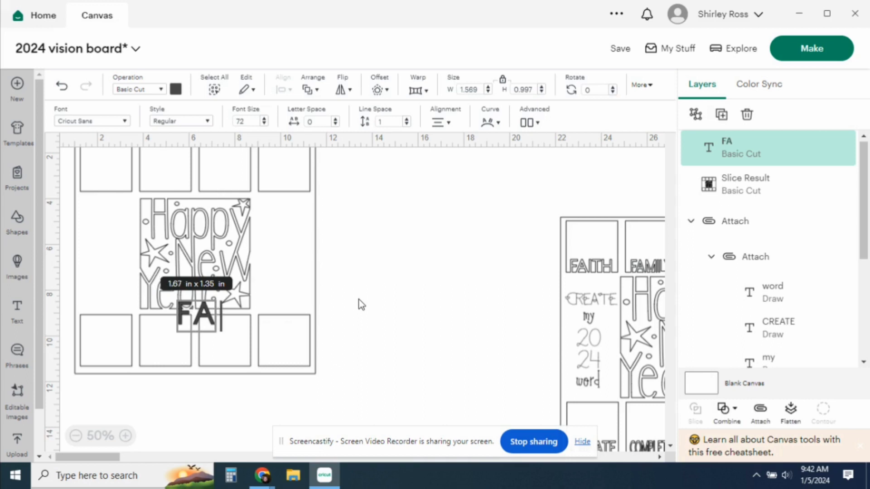
type("IT H")
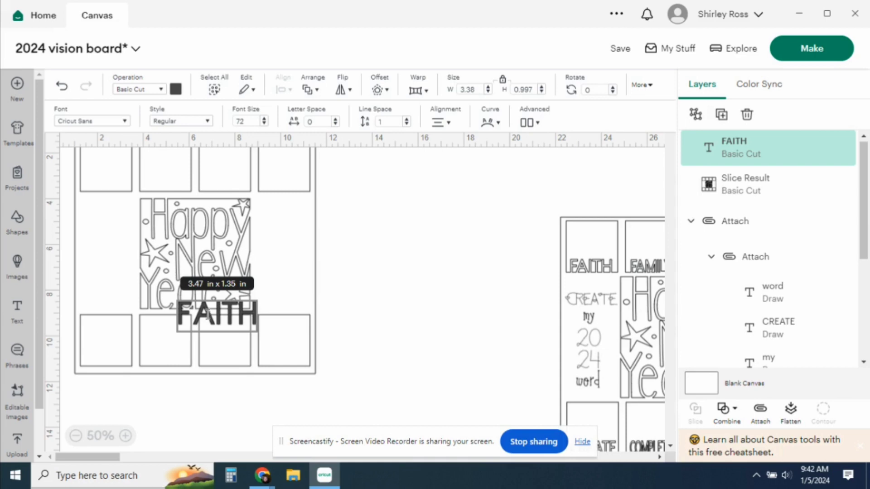
left_click(420, 244)
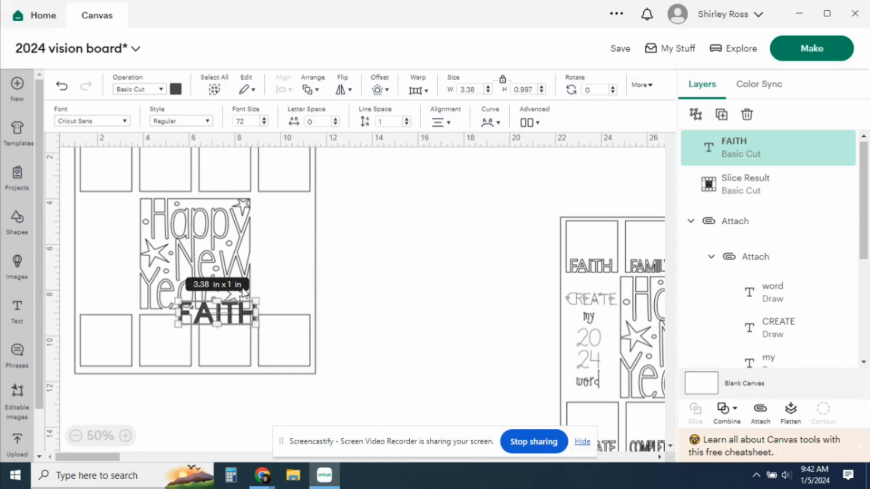
Place the FAITH text on the lower edge of the first upper square and shrink it to about 2.06 in wide
left_click_drag(244, 316, 150, 185)
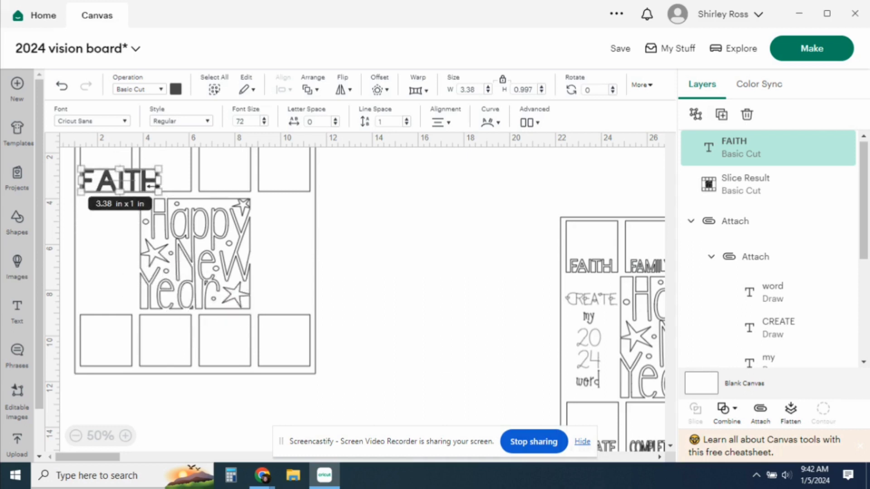
left_click_drag(154, 190, 116, 192)
left_click(410, 213)
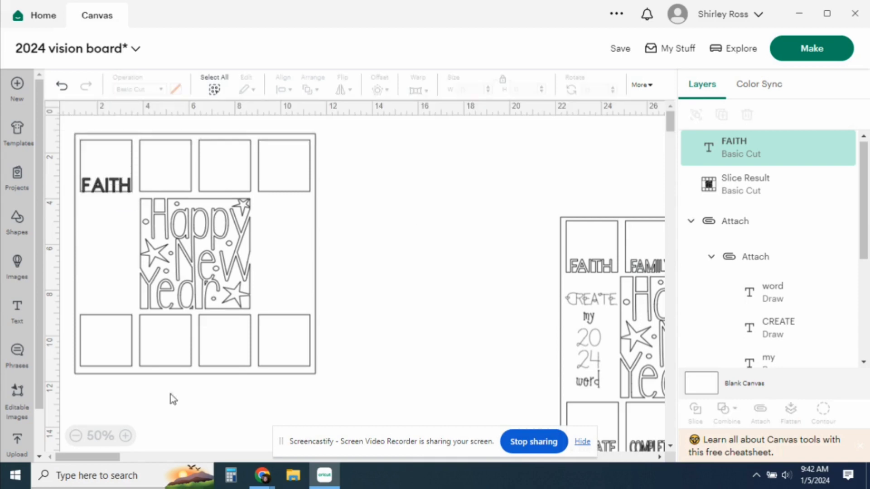
Reduce the FAITH text to about 1.9 by 0.56 in so it sits clear of the first square's sides
left_click(126, 436)
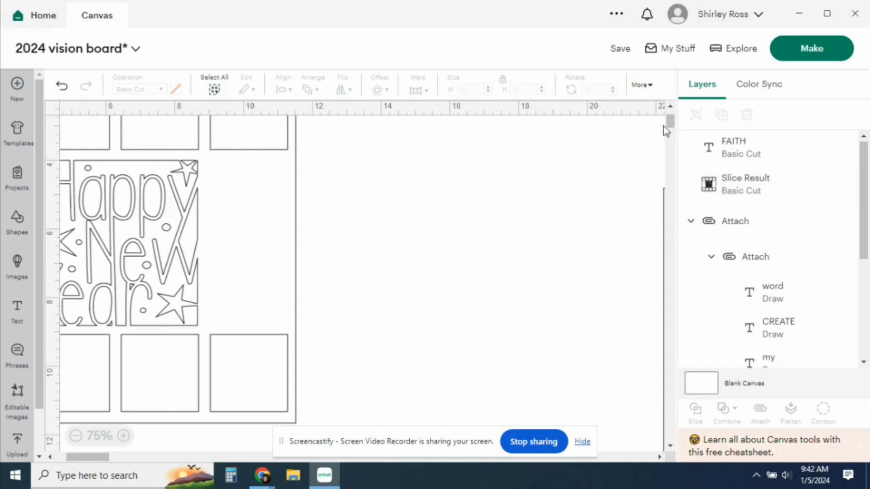
scroll(665, 127, "up", 2)
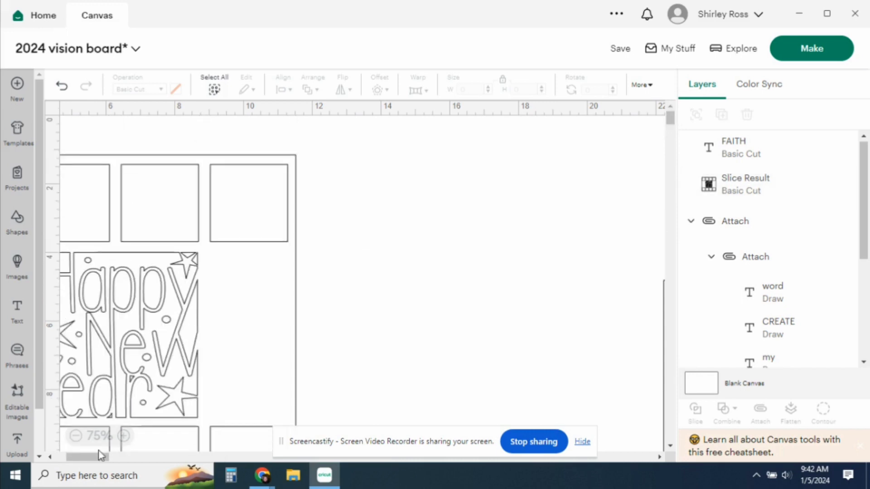
left_click_drag(101, 455, 89, 455)
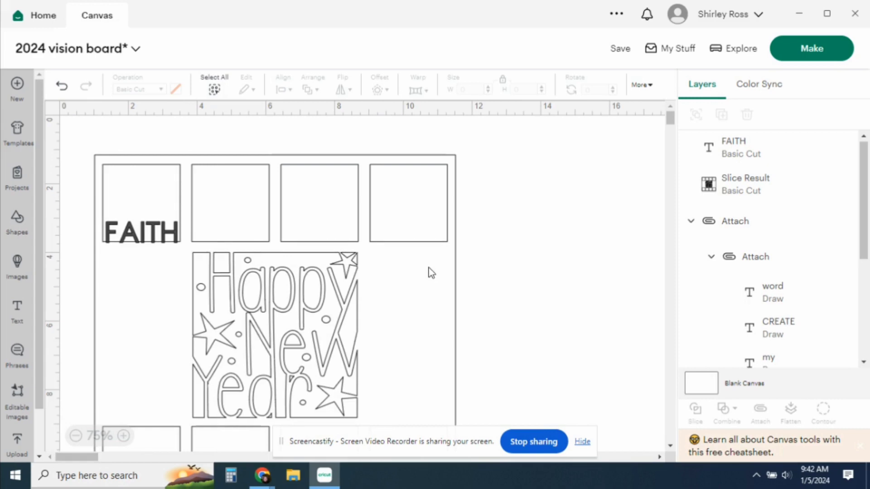
left_click(174, 233)
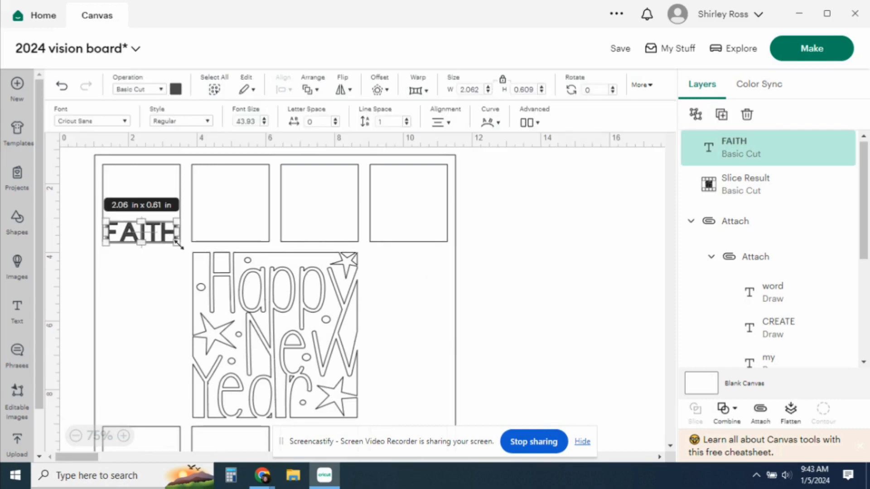
left_click_drag(177, 244, 167, 240)
left_click(512, 202)
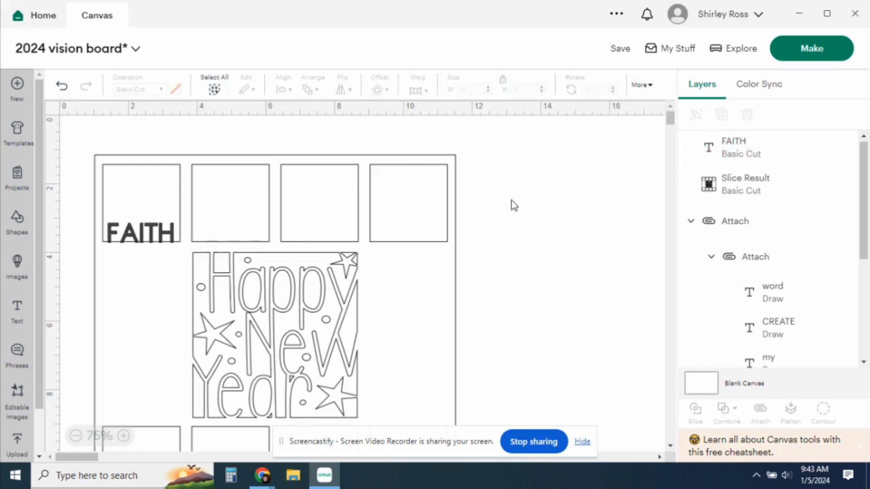
left_click(167, 236)
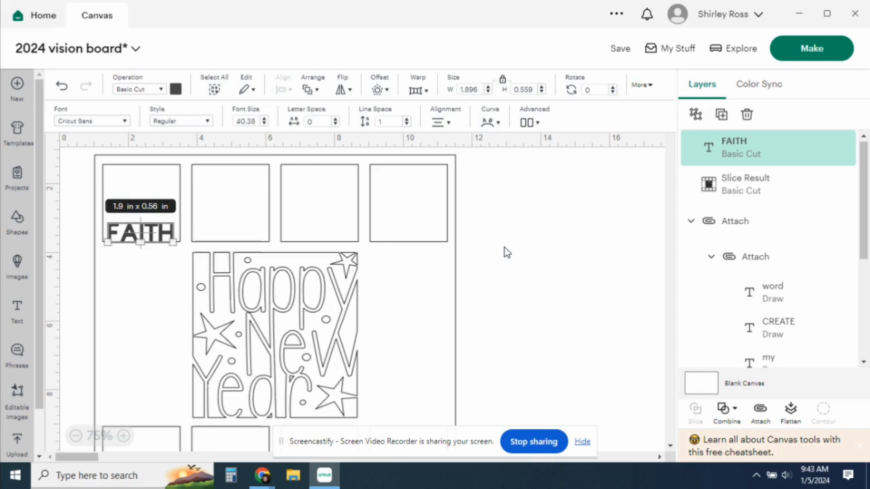
left_click(516, 221)
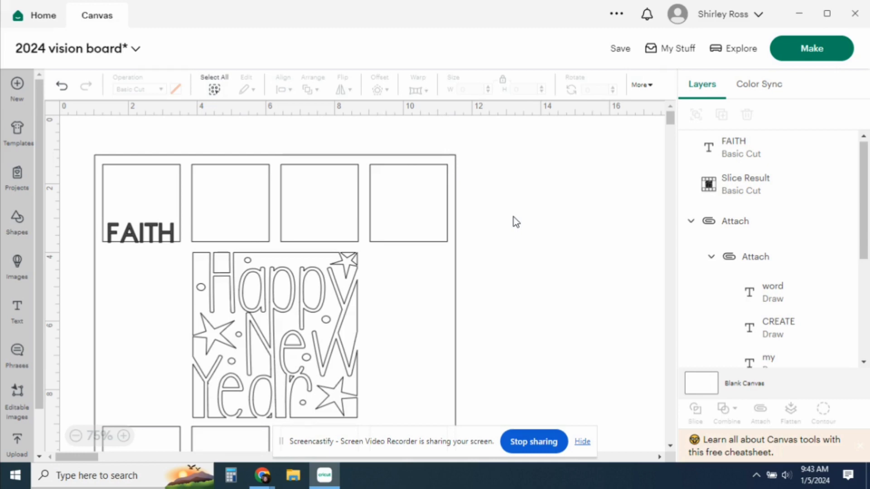
Duplicate the FAITH text and place the copy at the lower edge of the second upper square
left_click(155, 236)
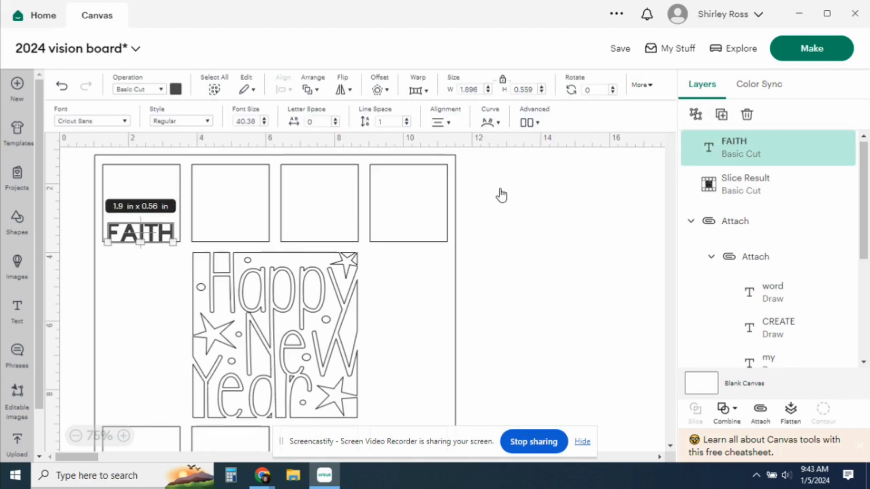
key("ctrl+d")
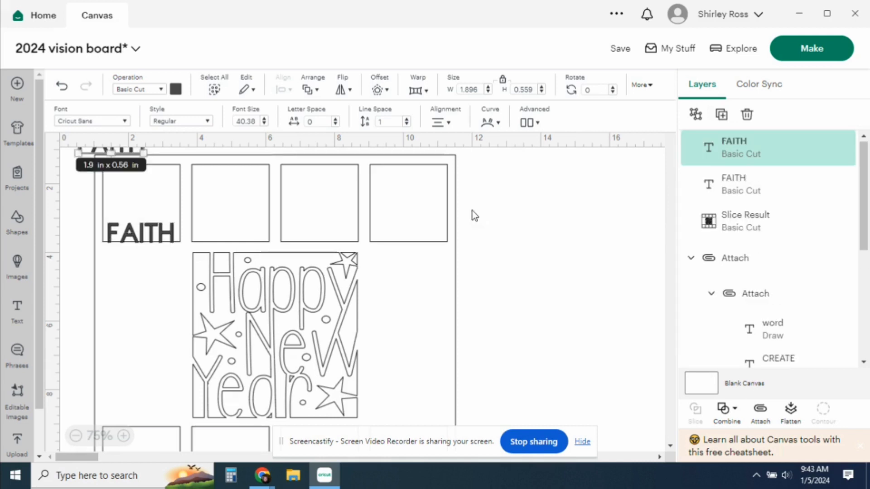
left_click_drag(99, 151, 215, 233)
Change the copied text in the second square to read FAMILY
double_click(216, 229)
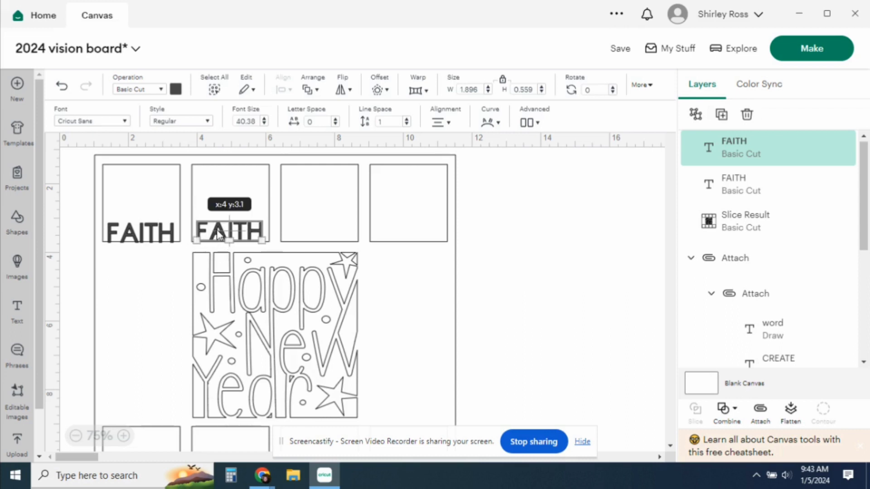
left_click(233, 230)
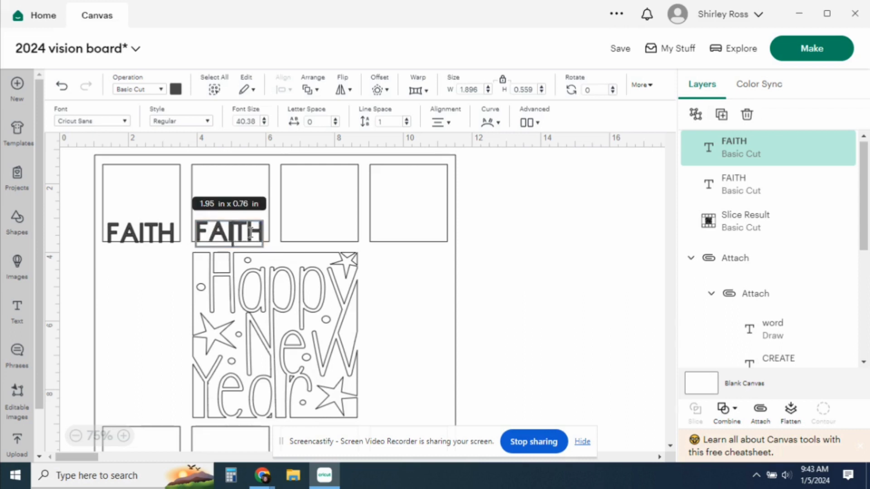
left_click(261, 233)
key("BackSpace")
key("BackSpace")
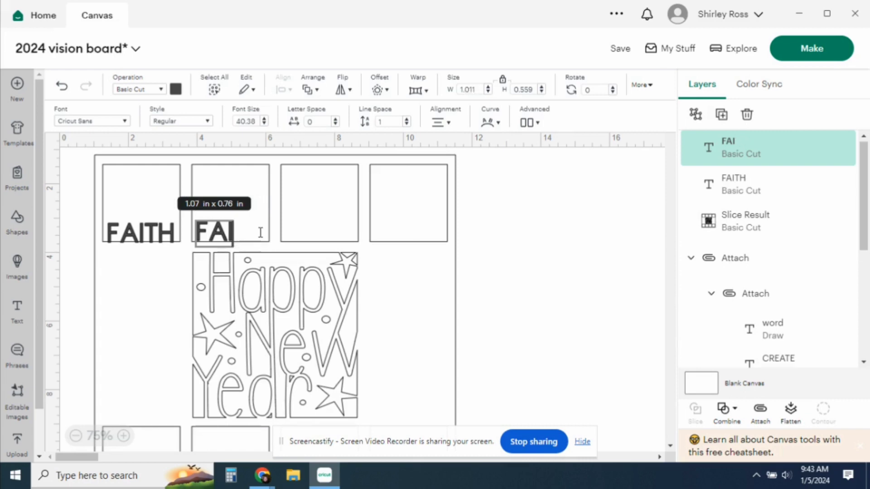
key("BackSpace")
type("M")
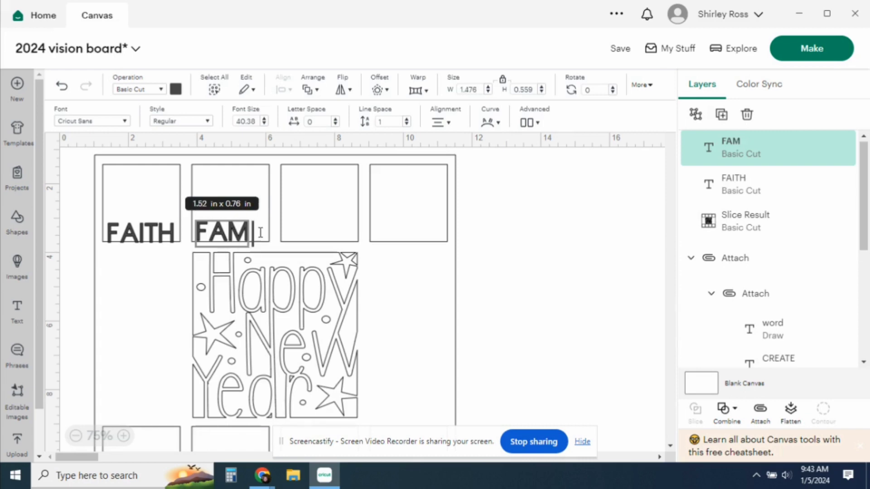
type("ILY")
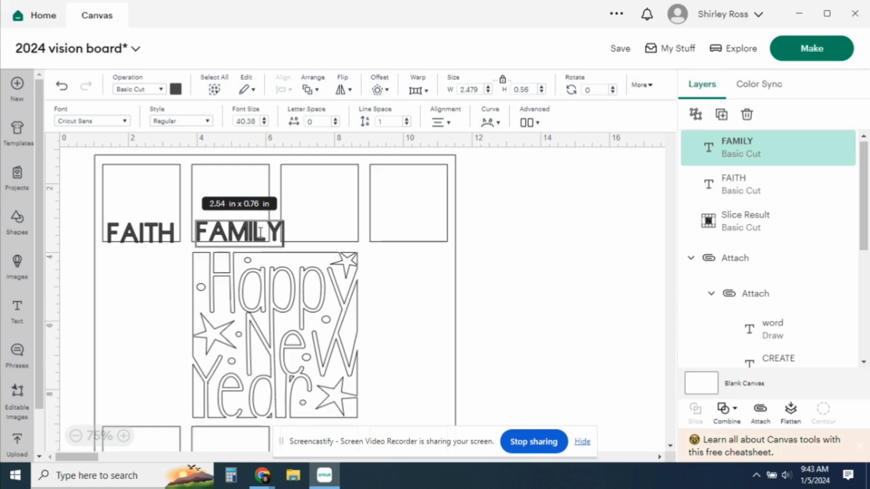
Set the FAMILY text's width to 1.879 in with proportions locked and lower it onto the second square's bottom edge
left_click(481, 89)
key("BackSpace")
key("BackSpace")
key("BackSpace")
key("BackSpace")
key("BackSpace")
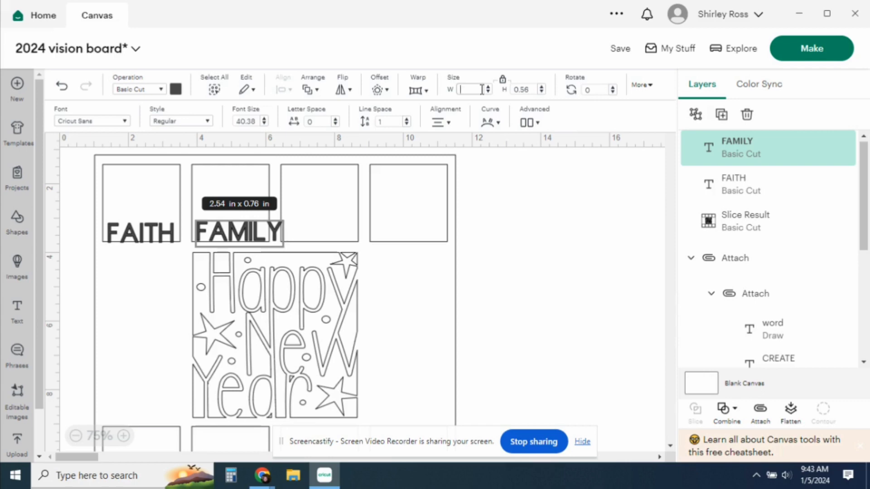
type("1")
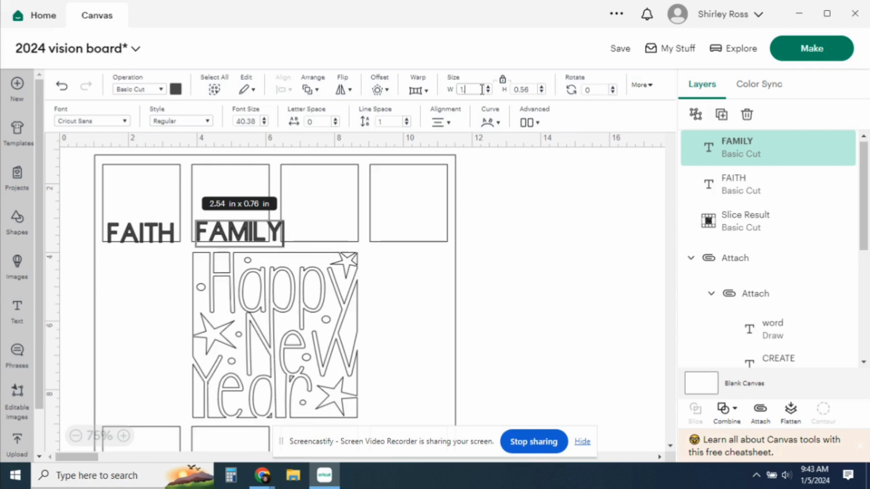
type(".879")
key("Return")
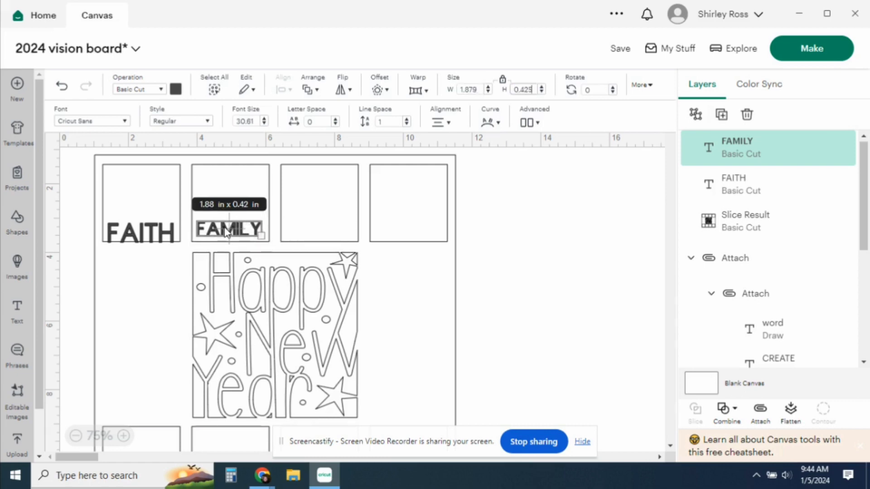
left_click_drag(227, 231, 227, 236)
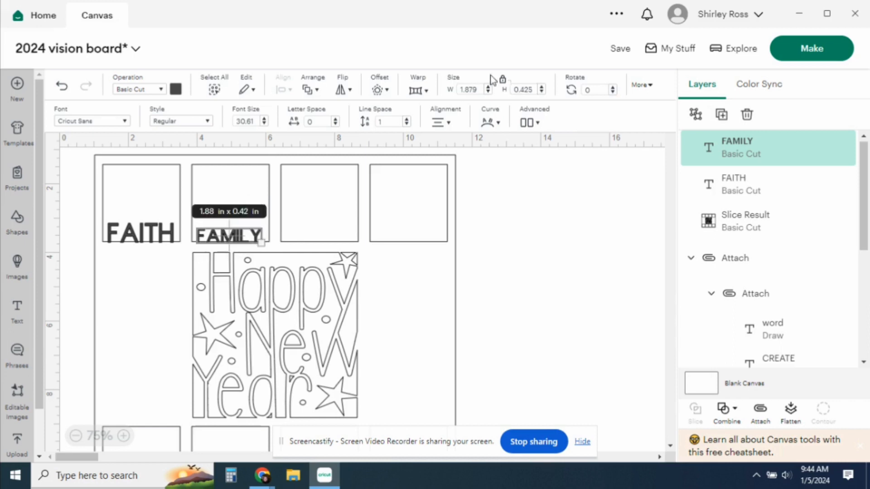
Unlock the FAMILY text's proportions, set its height to 0.56 in and line it up with FAITH on the square's lower edge
left_click(145, 234)
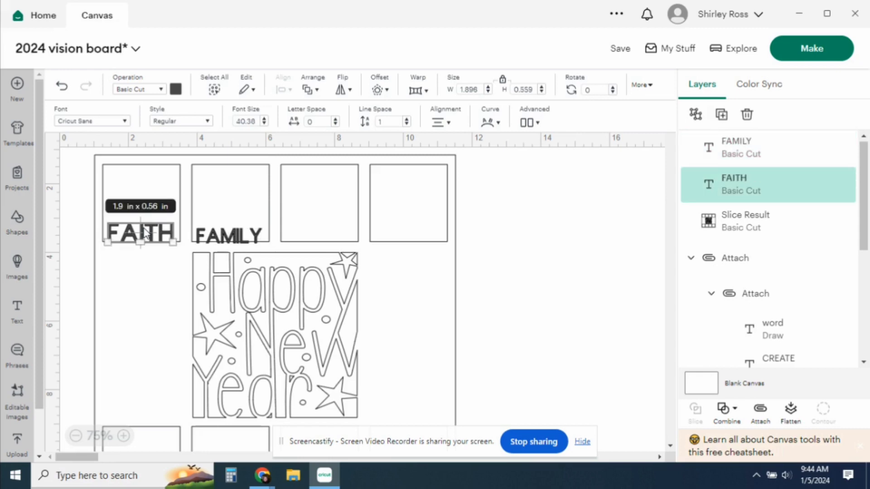
left_click(229, 237)
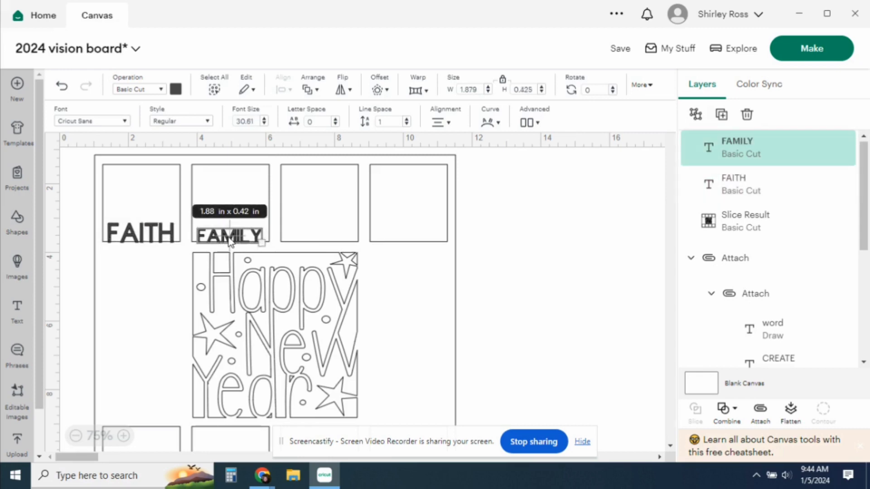
left_click(503, 79)
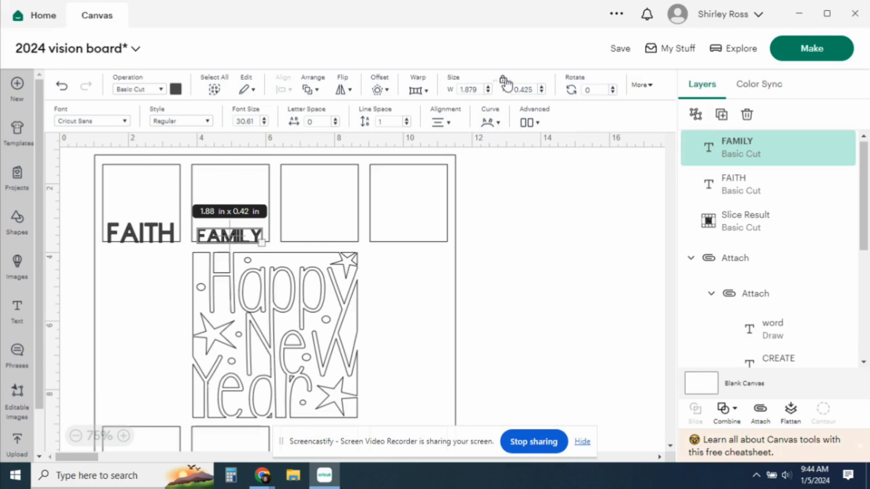
left_click(532, 90)
key("BackSpace")
key("BackSpace")
key("BackSpace")
type("56")
key("Tab")
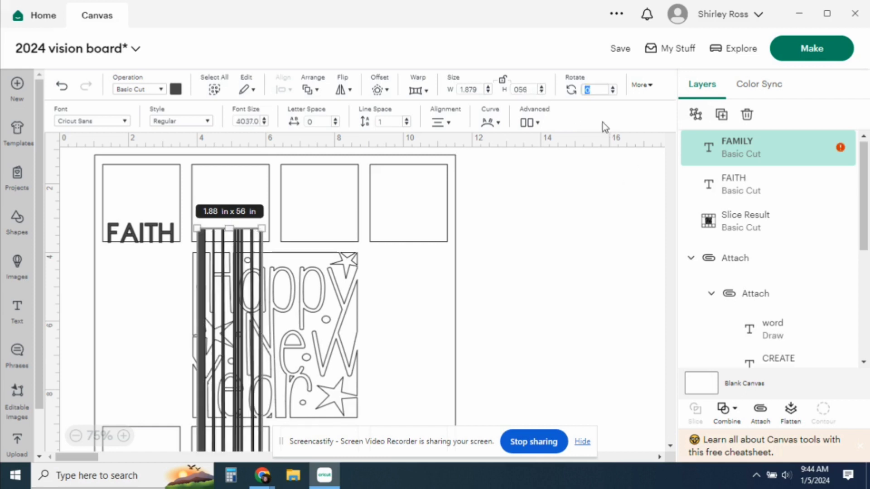
left_click(529, 89)
key("Return")
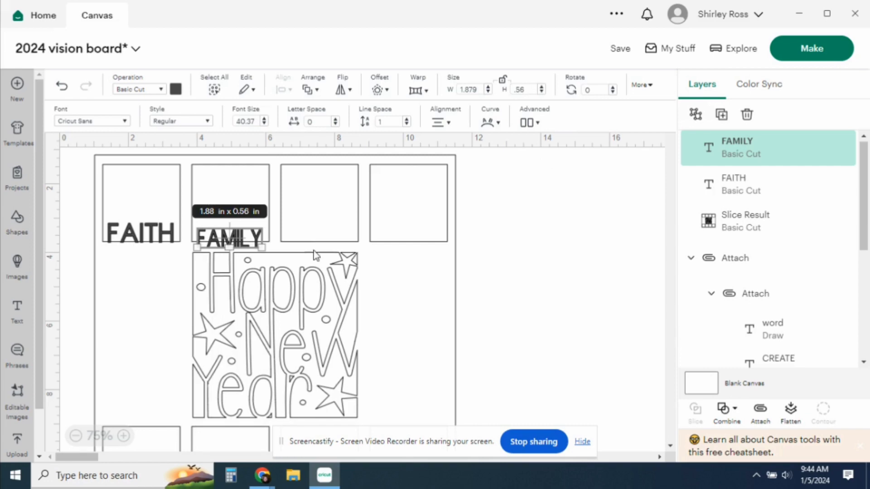
left_click_drag(244, 238, 243, 238)
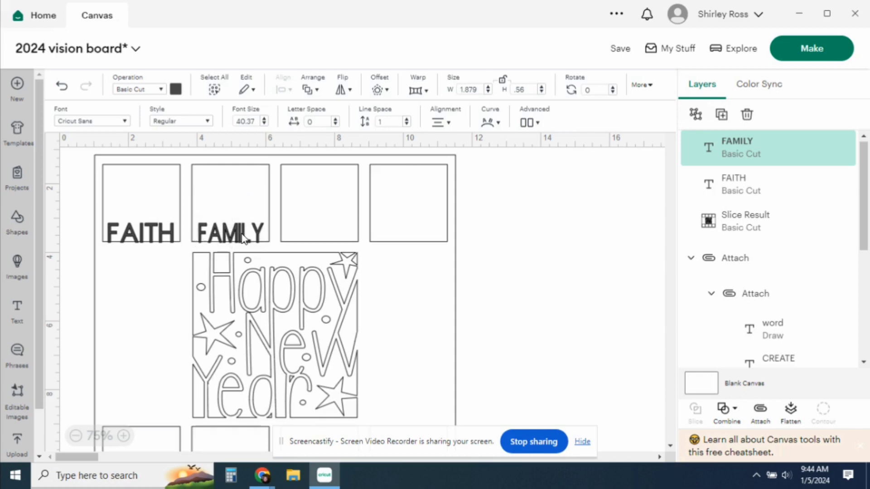
Weld the FAITH and FAMILY texts to the sliced vision board frame
left_click(537, 228)
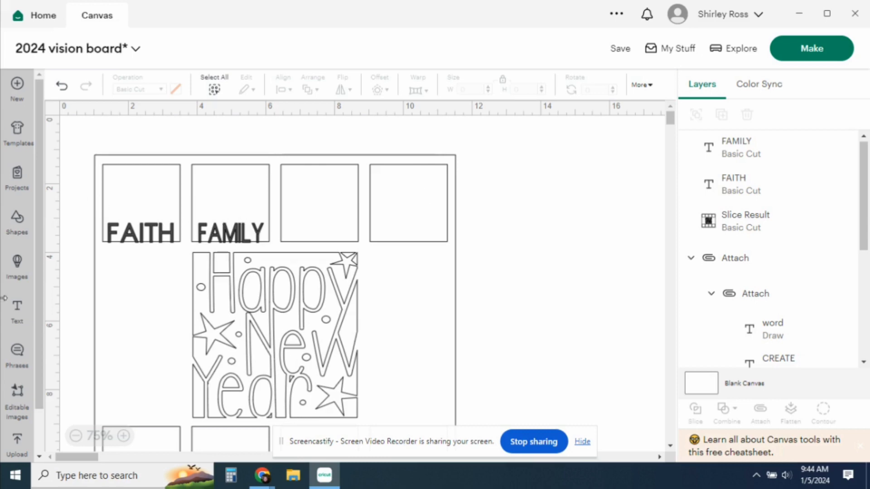
left_click_drag(80, 135, 416, 325)
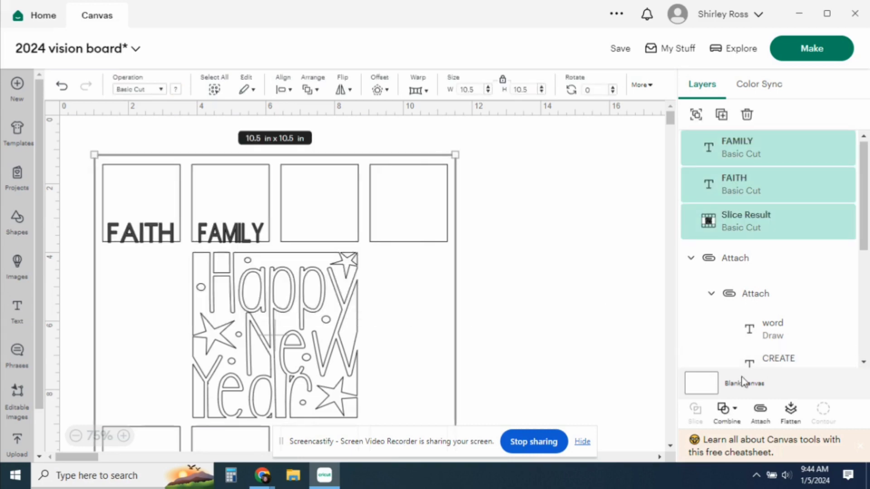
left_click(736, 410)
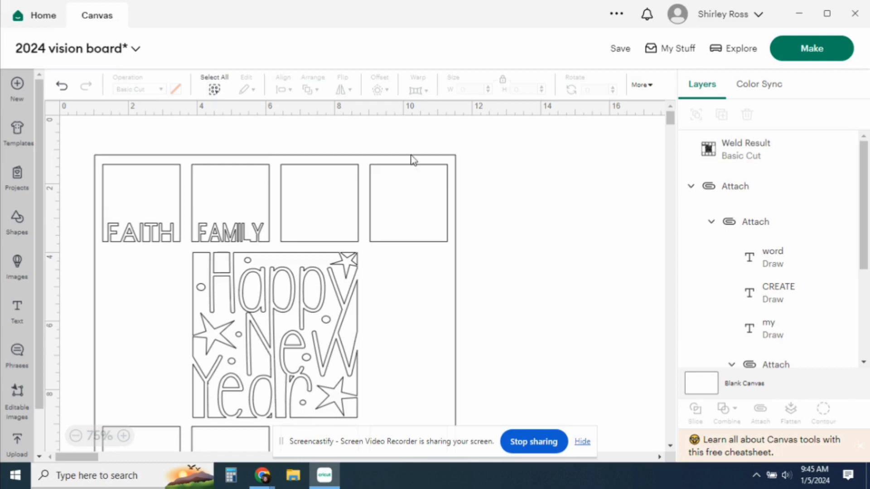
Add a new Cricut Sans text object in the Writing style reading 2024
left_click(18, 312)
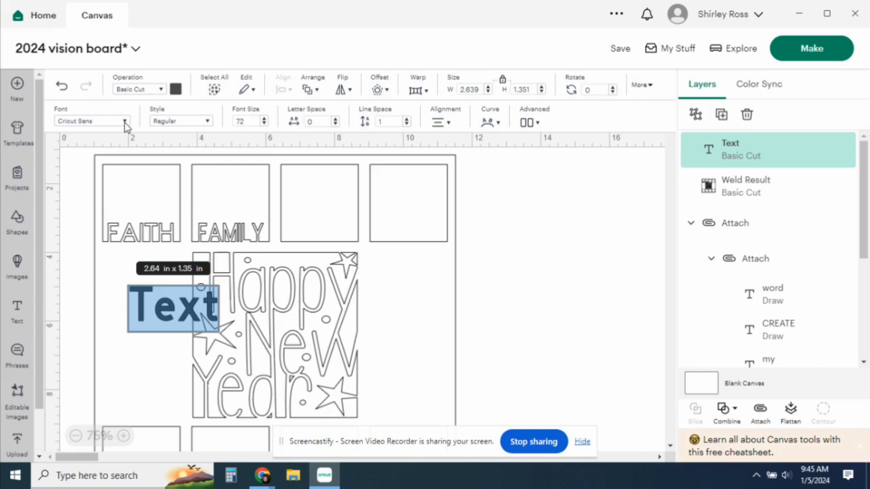
left_click(208, 122)
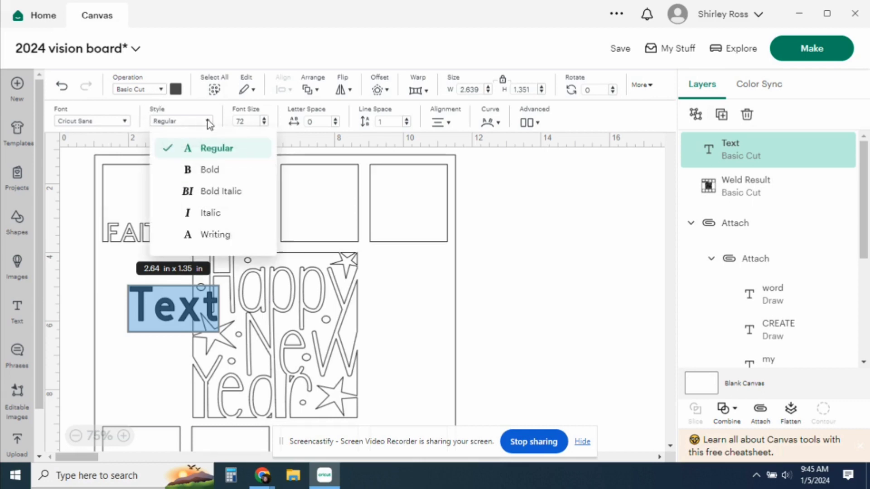
left_click(212, 235)
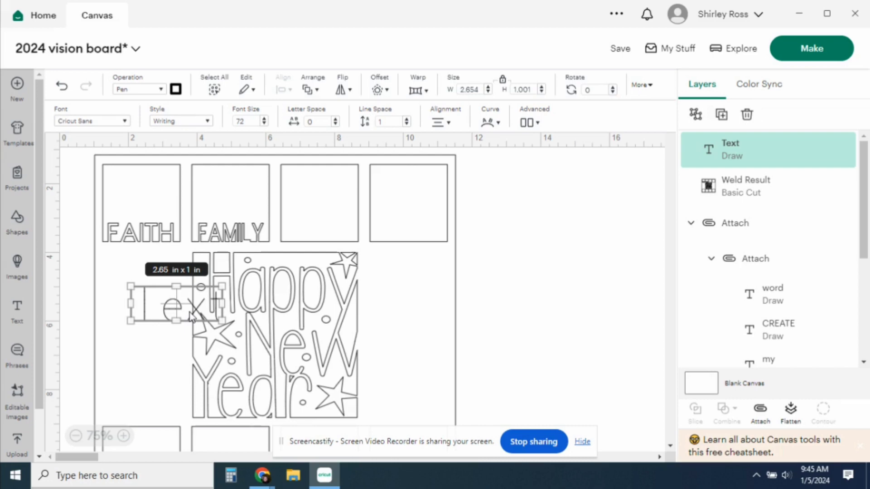
double_click(177, 305)
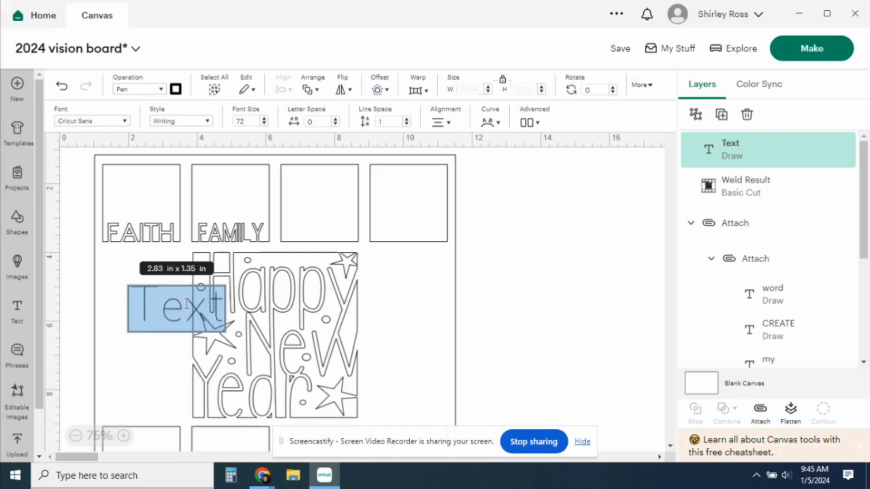
left_click(176, 305)
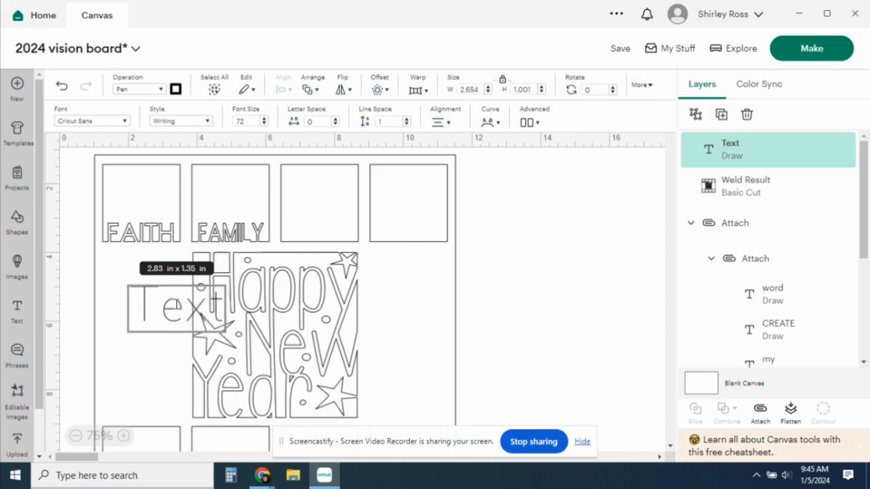
type("202")
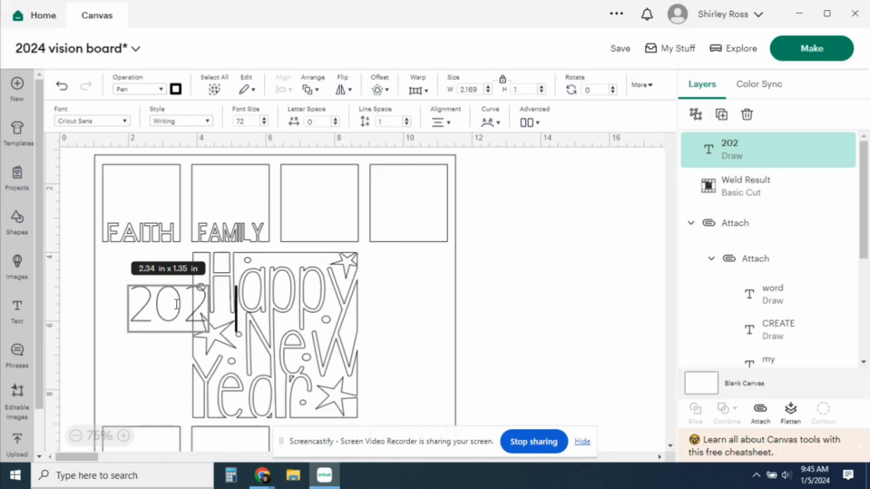
type("4")
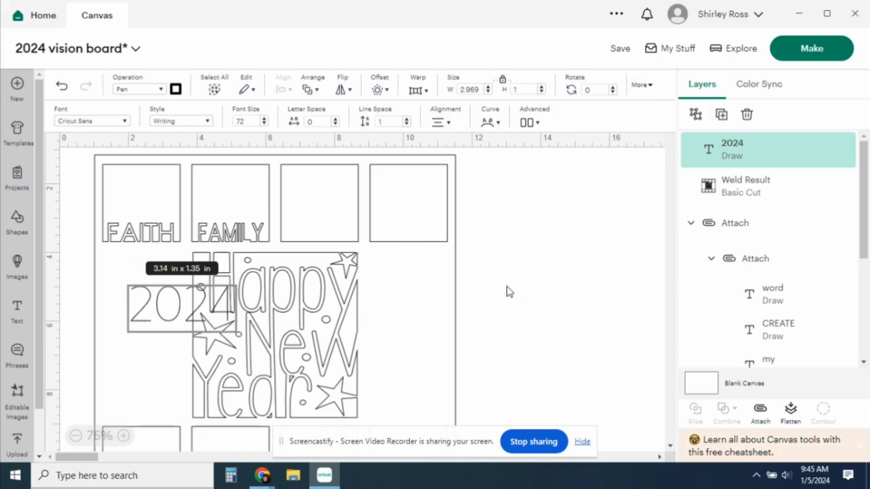
left_click(507, 292)
Shrink the 2024 text to about 2.14 by 0.72 in and place it beside the word Year, above the first lower square
left_click_drag(175, 308, 141, 374)
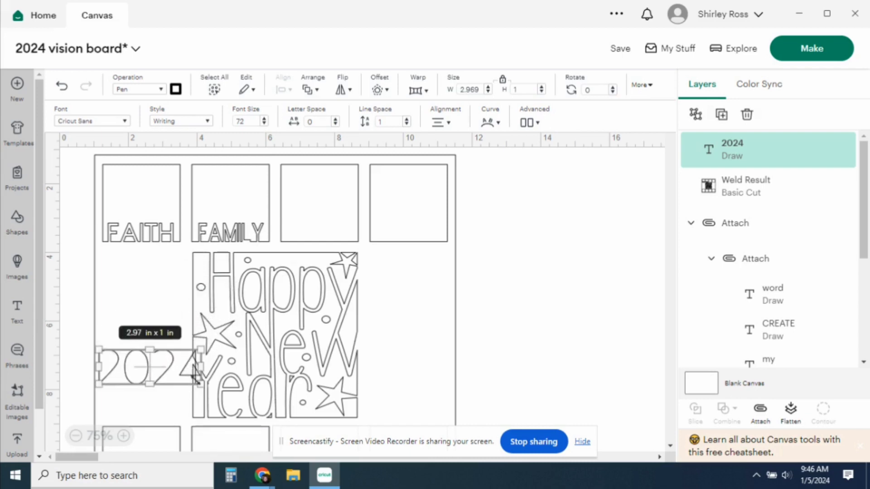
left_click_drag(200, 385, 172, 375)
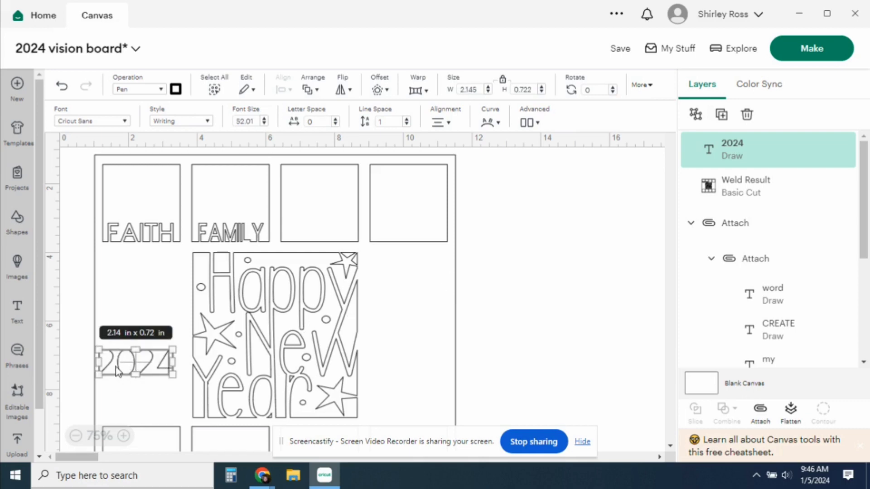
left_click(138, 365)
left_click_drag(138, 365, 144, 380)
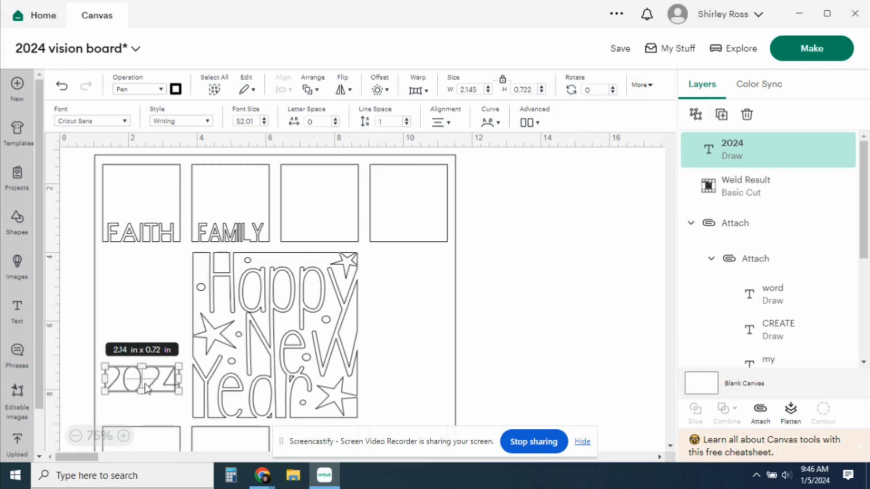
left_click_drag(142, 380, 144, 383)
Attach the 2024 drawing text to the welded vision board frame
left_click(611, 205)
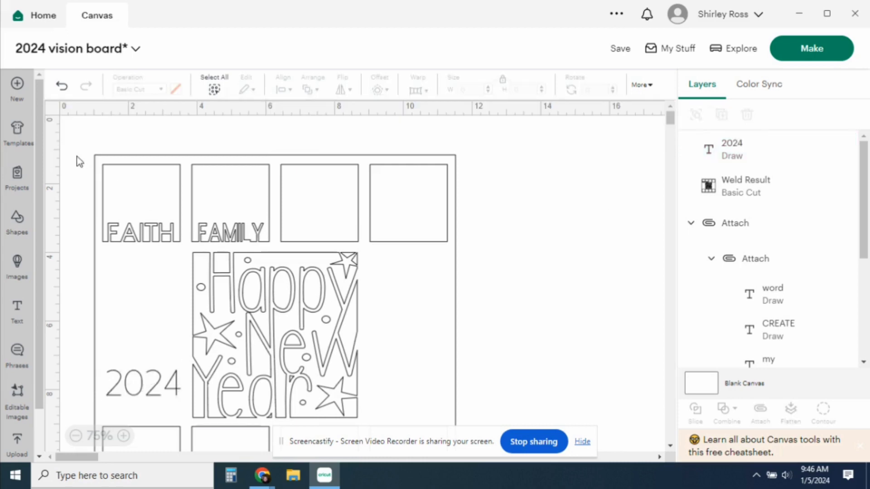
left_click_drag(77, 156, 464, 398)
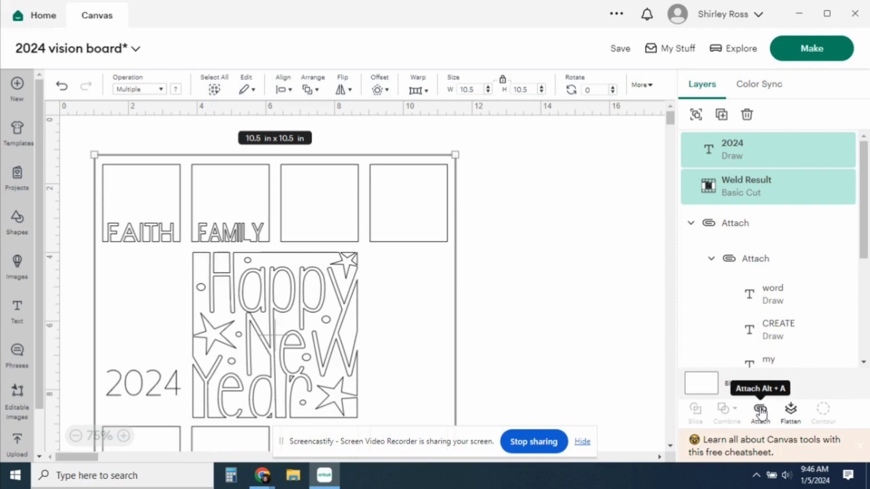
left_click(760, 410)
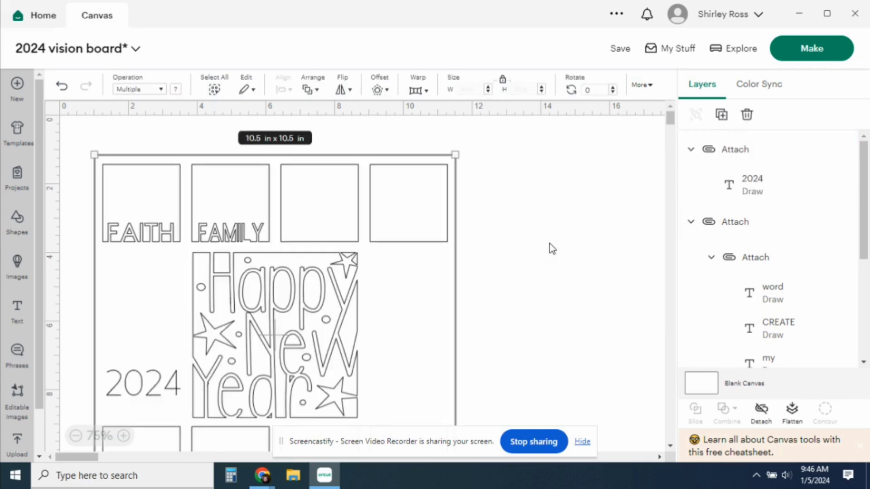